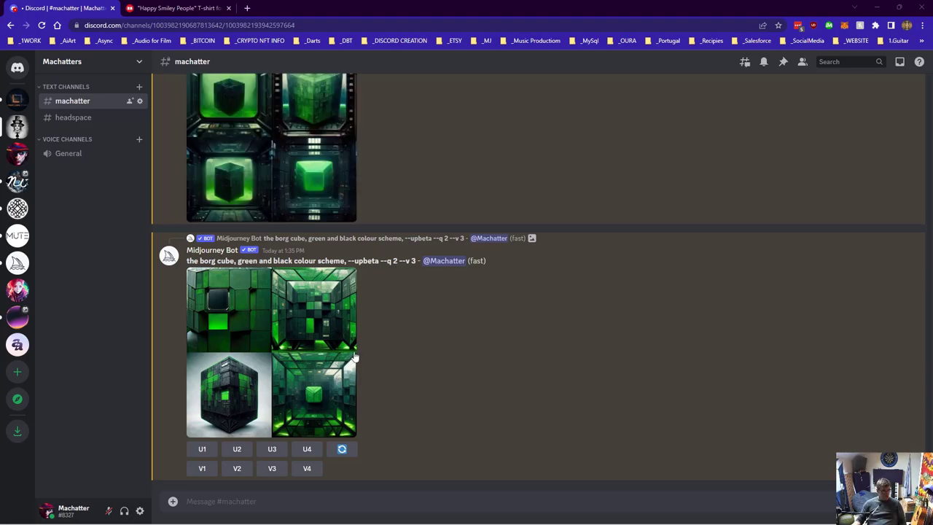
Compare the two borg cube grids enlarged, then upscale image #3 (U3) of the green and black grid.
scroll(279, 313, up, 2)
click(281, 431)
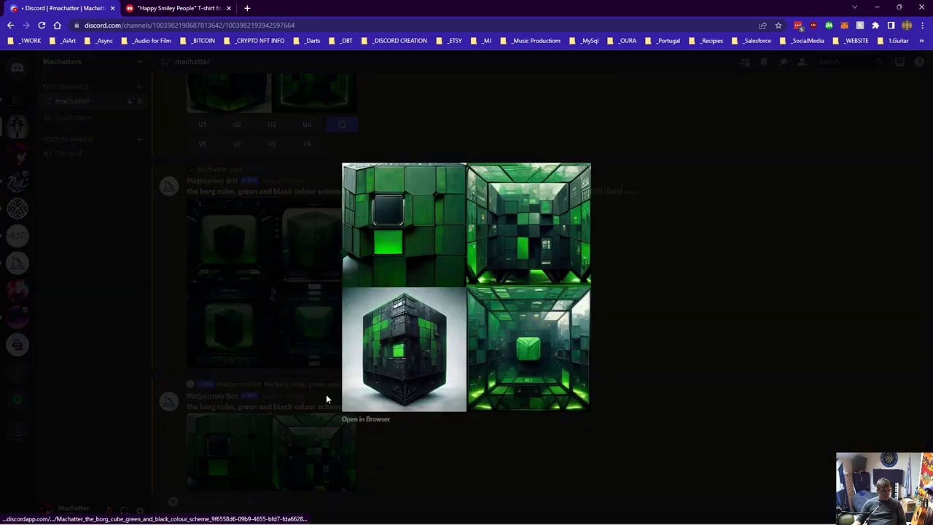
click(553, 340)
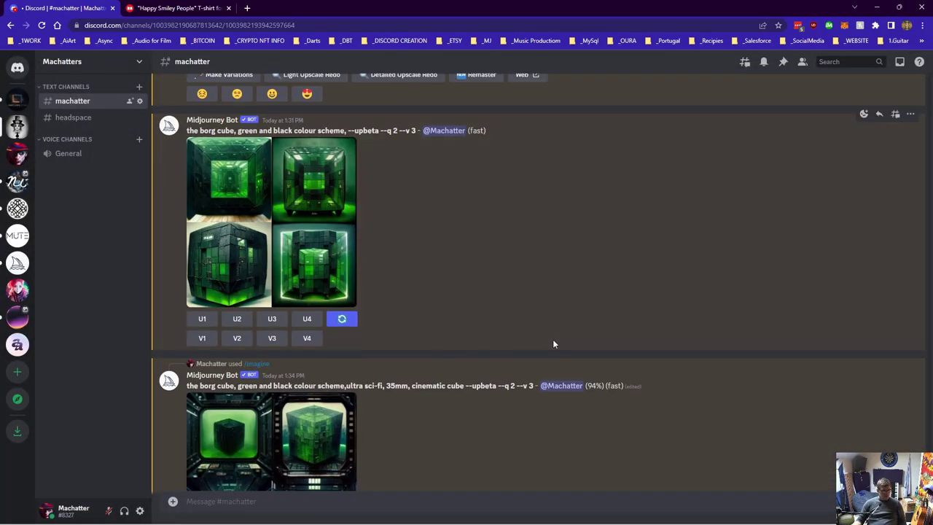
scroll(552, 343, up, 2)
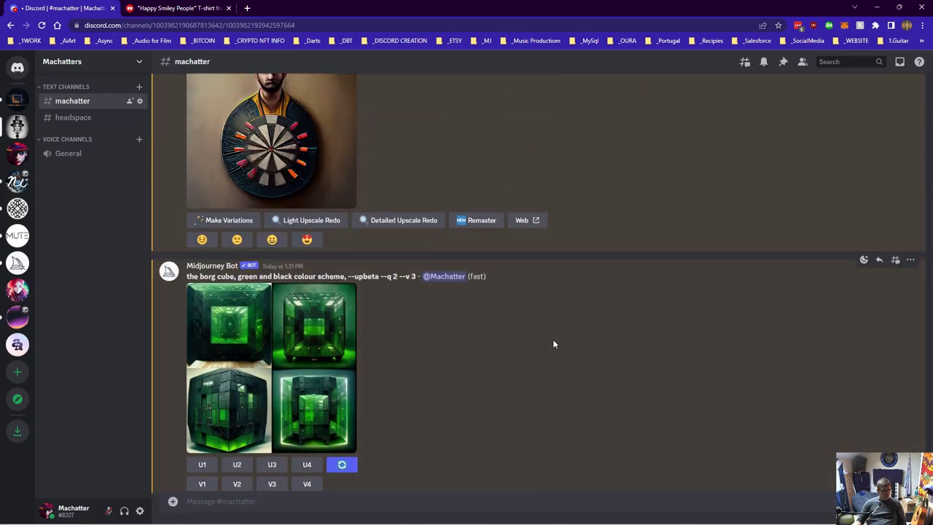
click(280, 358)
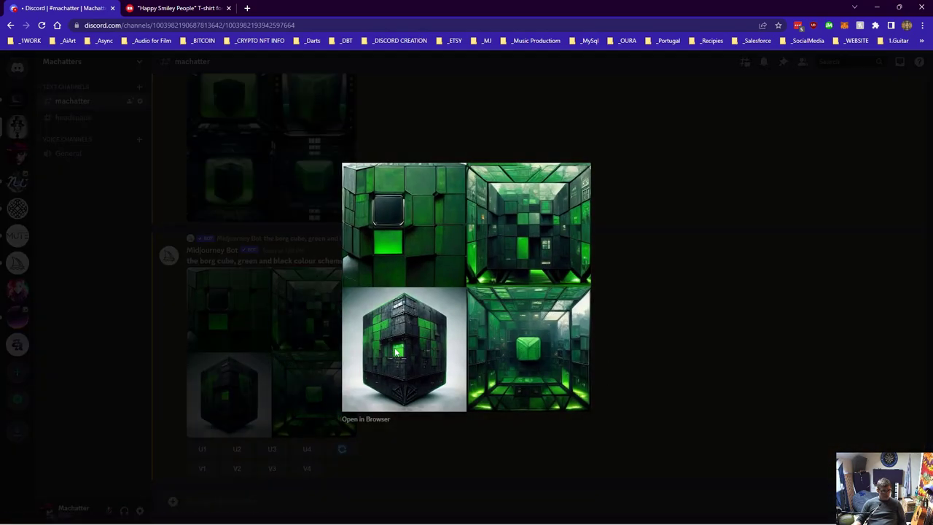
click(671, 317)
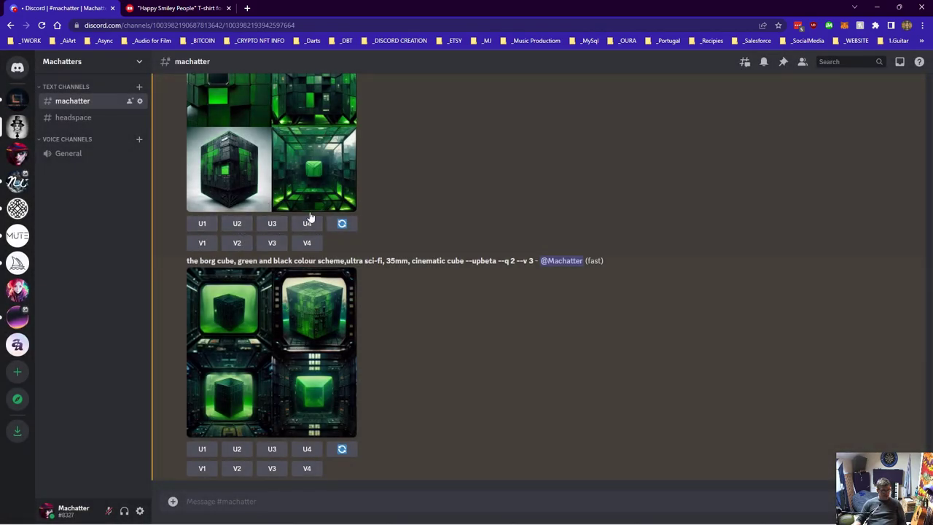
click(271, 224)
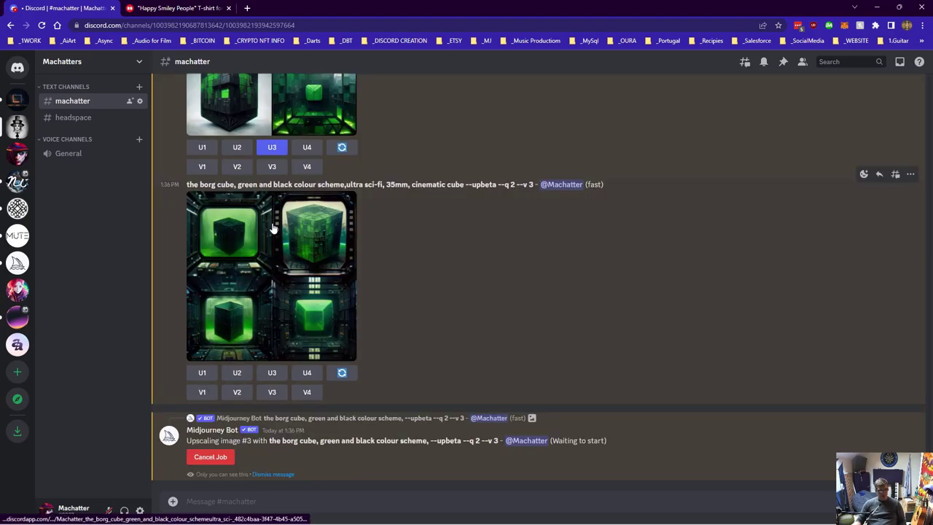
Open the Redbubble artist Dashboard from the account menu, then go back to the Discord Midjourney channel.
key(ctrl+Tab)
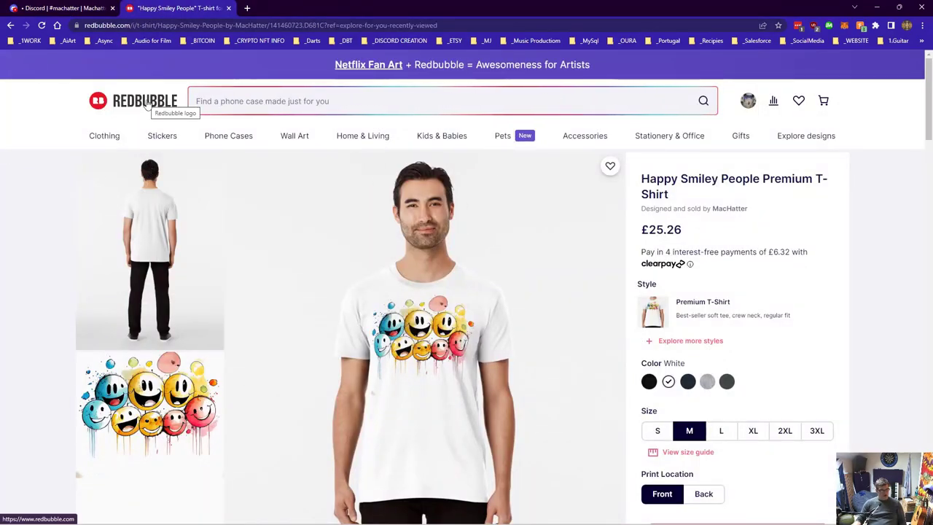
mouse_move(747, 100)
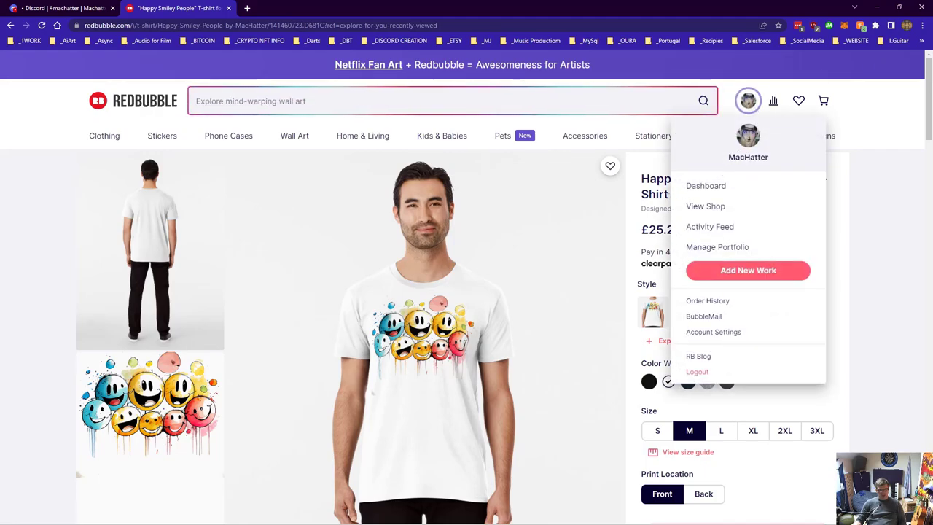
click(735, 191)
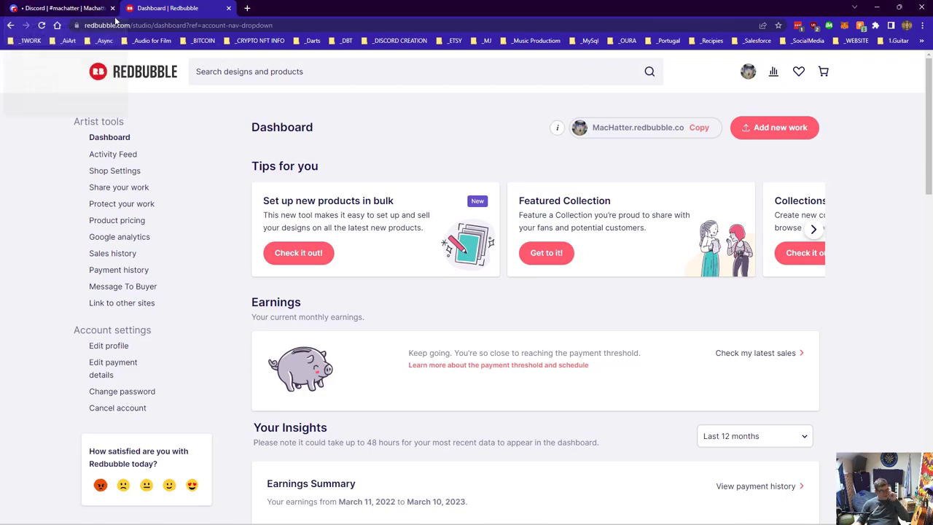
click(95, 9)
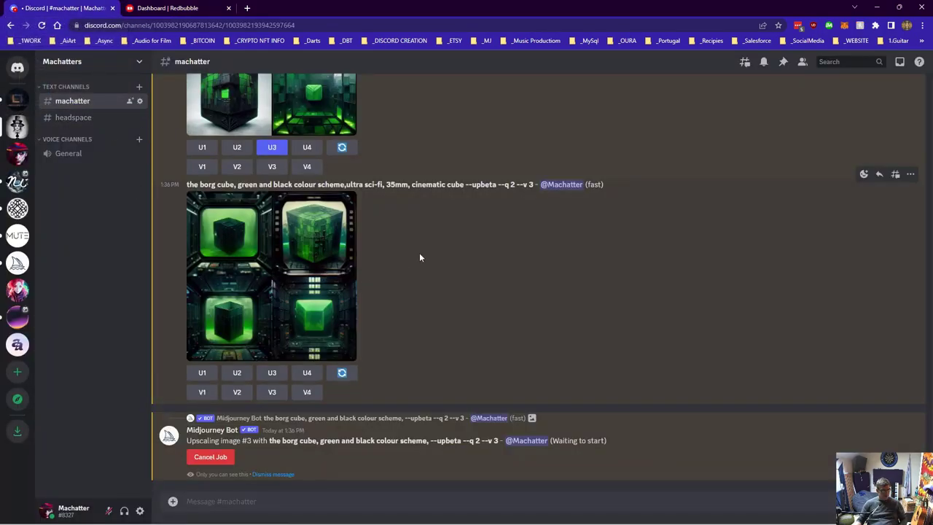
click(250, 502)
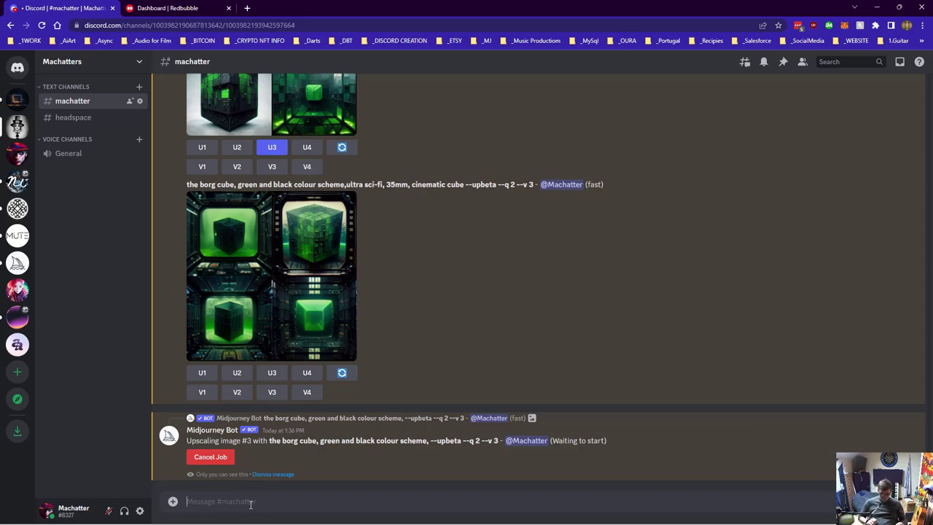
text(/info)
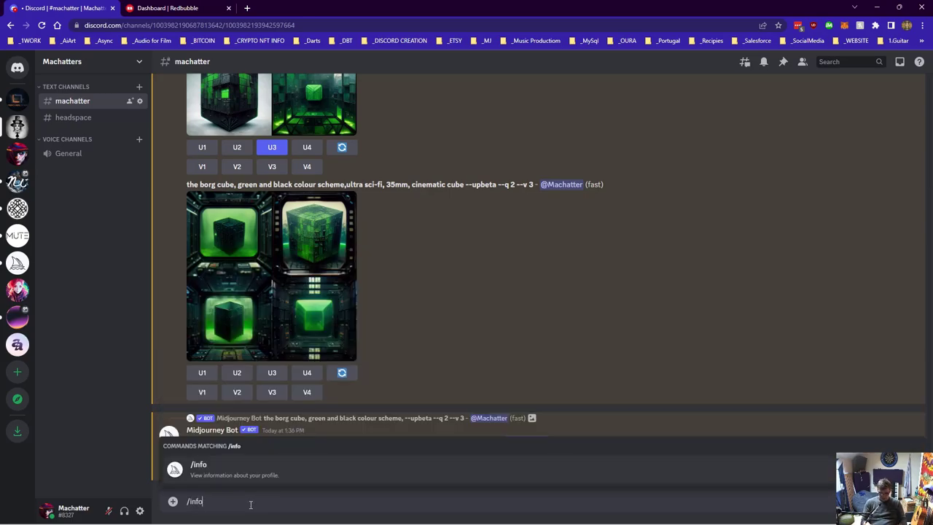
key(Return)
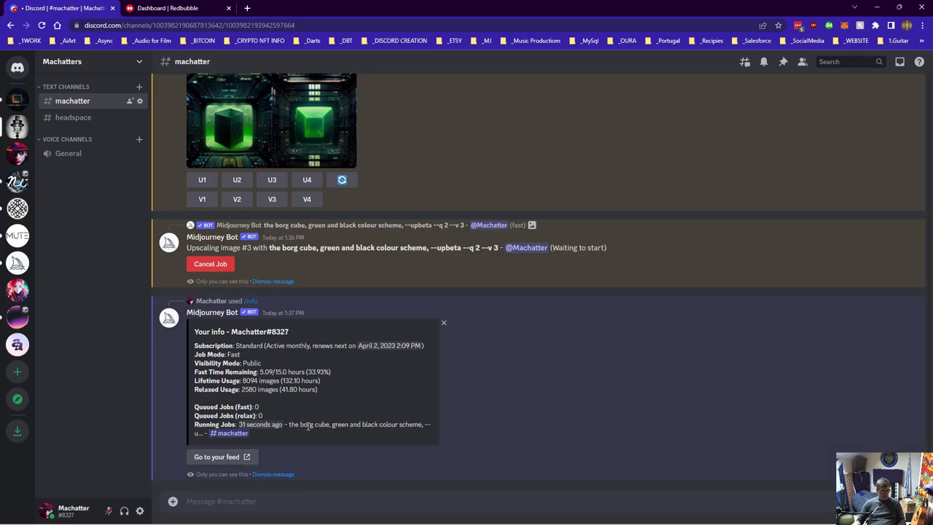
click(273, 474)
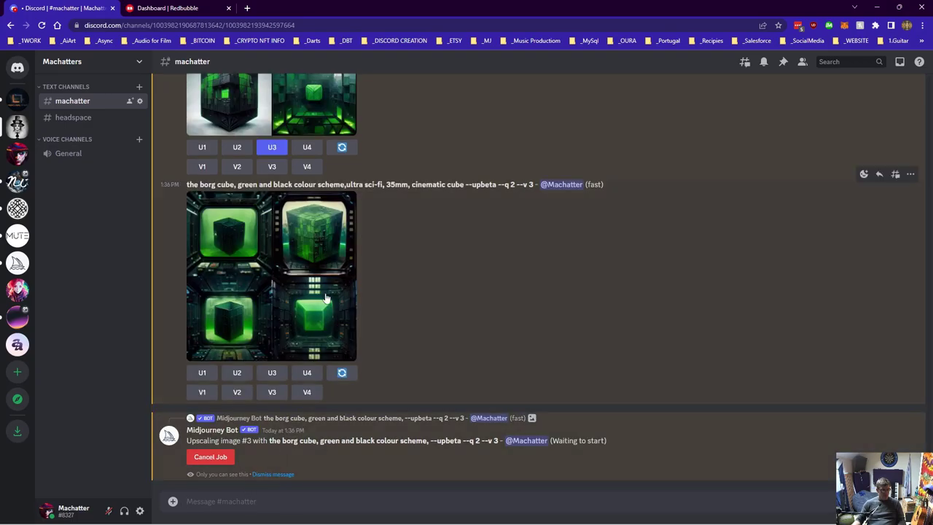
scroll(325, 299, up, 5)
scroll(326, 298, down, 2)
scroll(326, 298, down, 1)
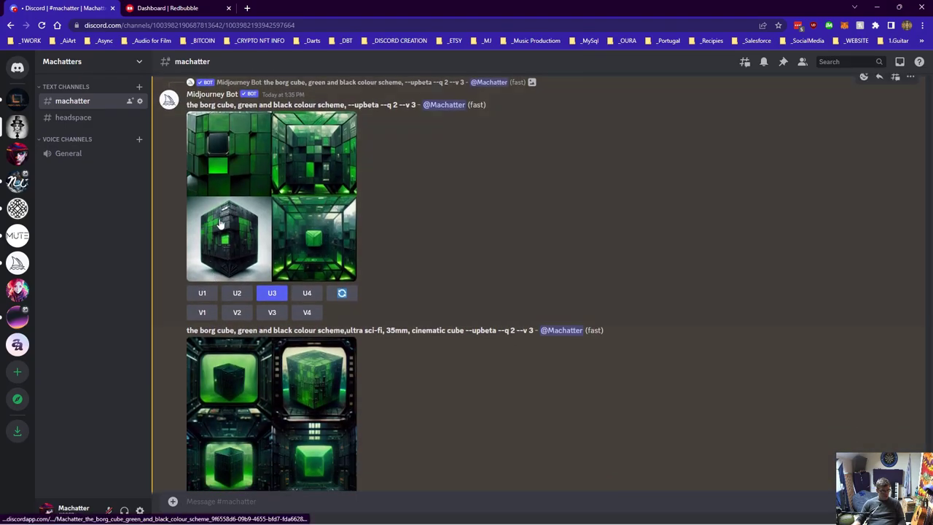
scroll(279, 276, up, 6)
scroll(279, 276, up, 3)
scroll(279, 275, down, 6)
scroll(279, 276, up, 1)
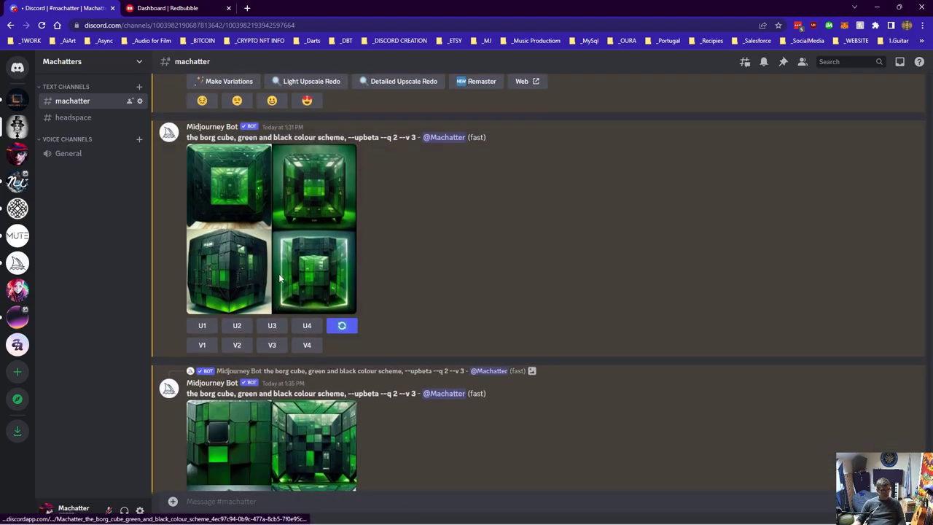
scroll(279, 279, down, 6)
Open the Redbubble shop and go to the Happy Smiley People Active T-shirt product page.
click(156, 12)
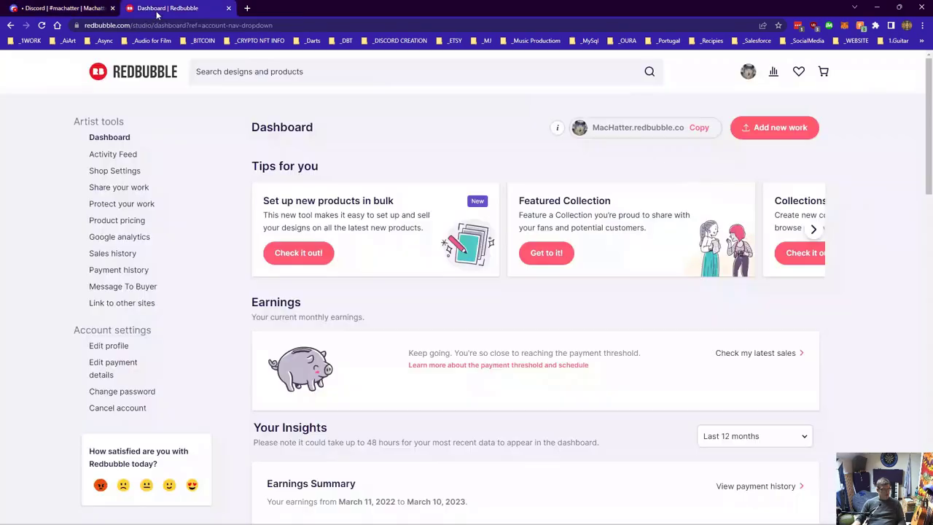
click(745, 70)
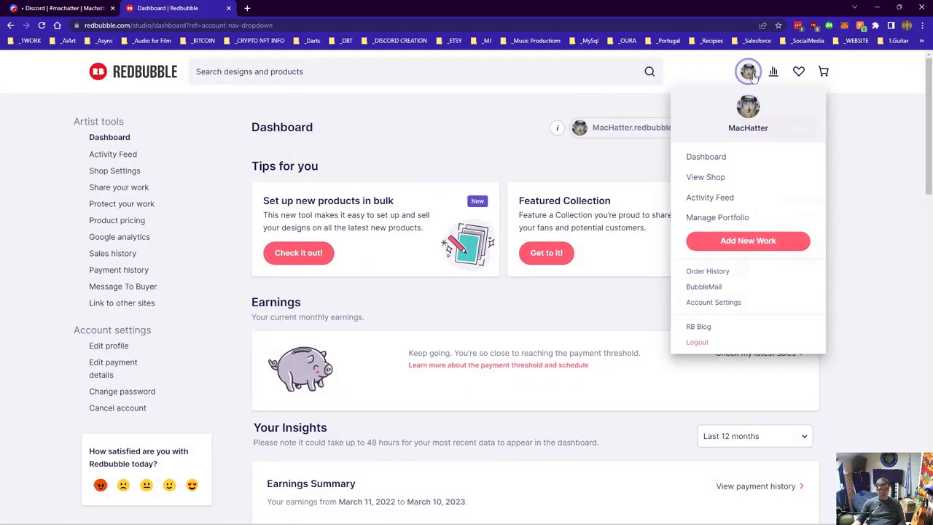
click(705, 177)
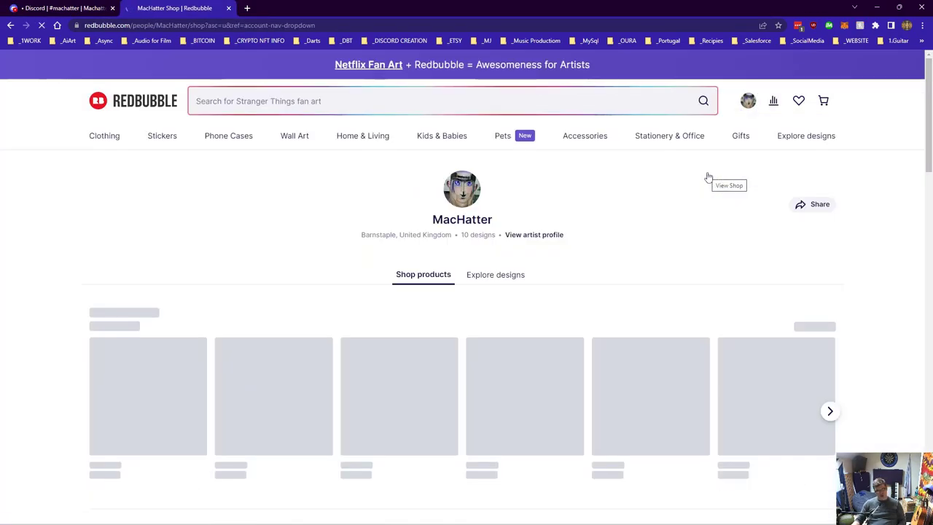
scroll(302, 279, down, 2)
scroll(303, 279, down, 3)
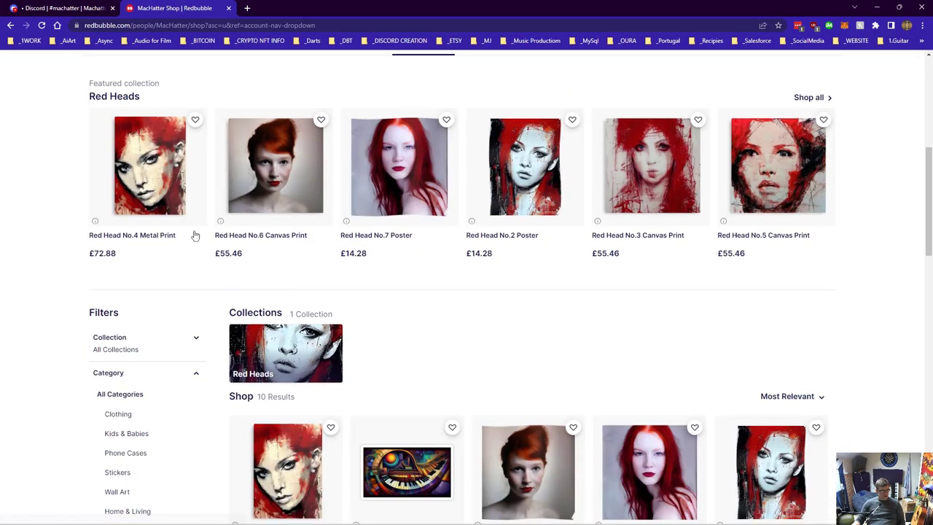
scroll(298, 297, down, 1)
scroll(298, 297, down, 5)
scroll(299, 297, up, 2)
click(397, 393)
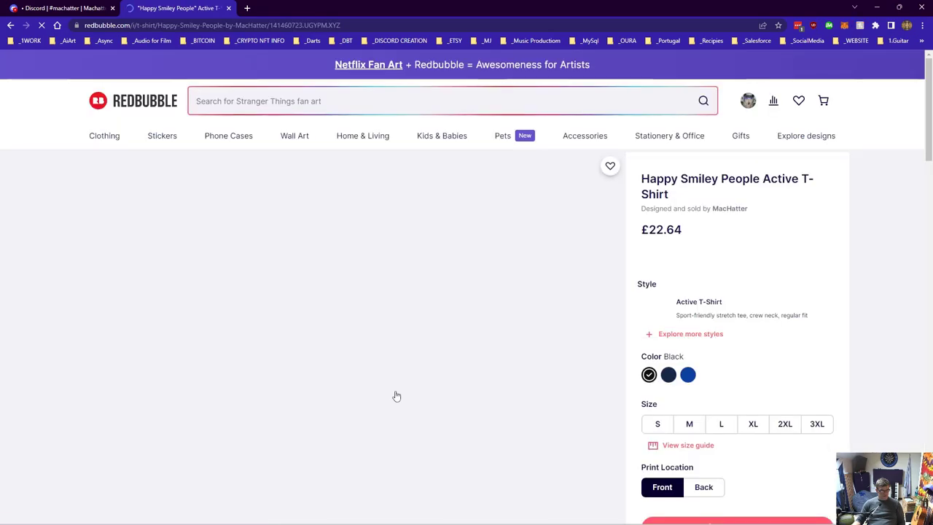
Preview the T-shirt in Navy and then Royal Blue, and return to Discord.
scroll(396, 396, down, 1)
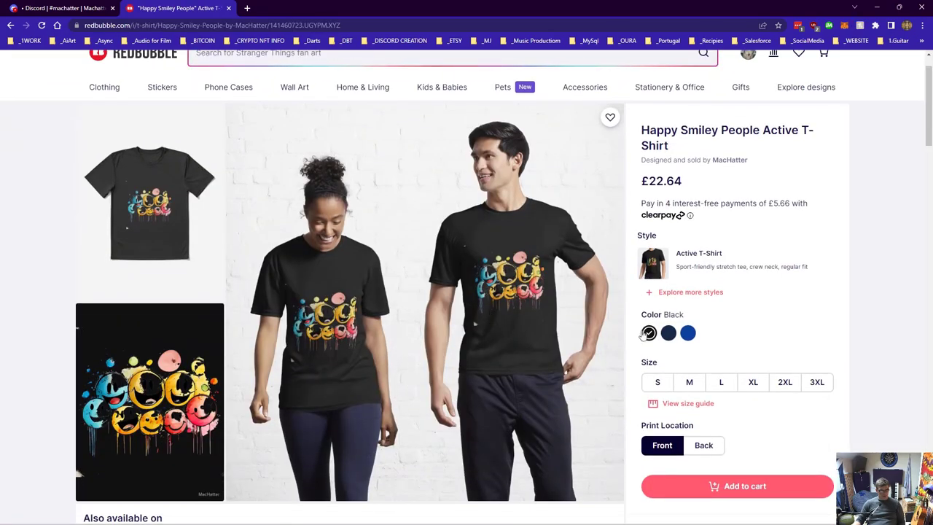
click(668, 333)
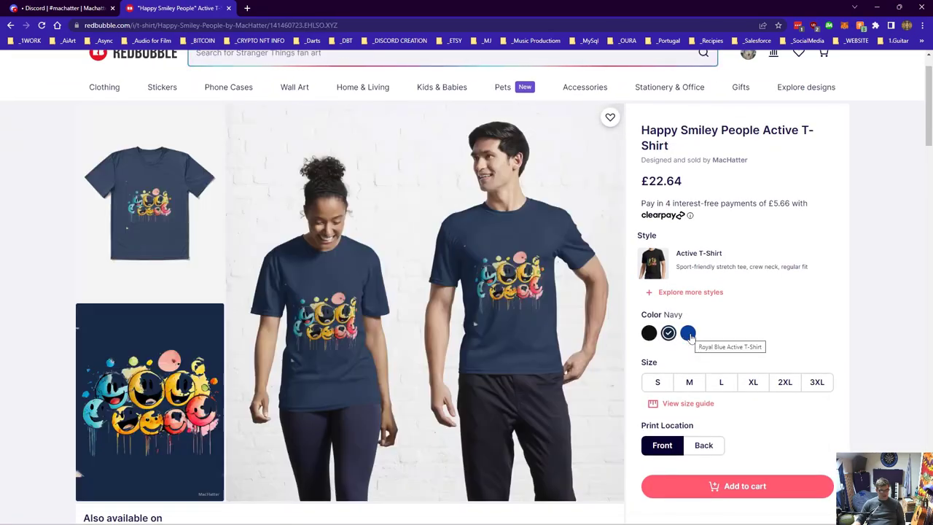
click(688, 334)
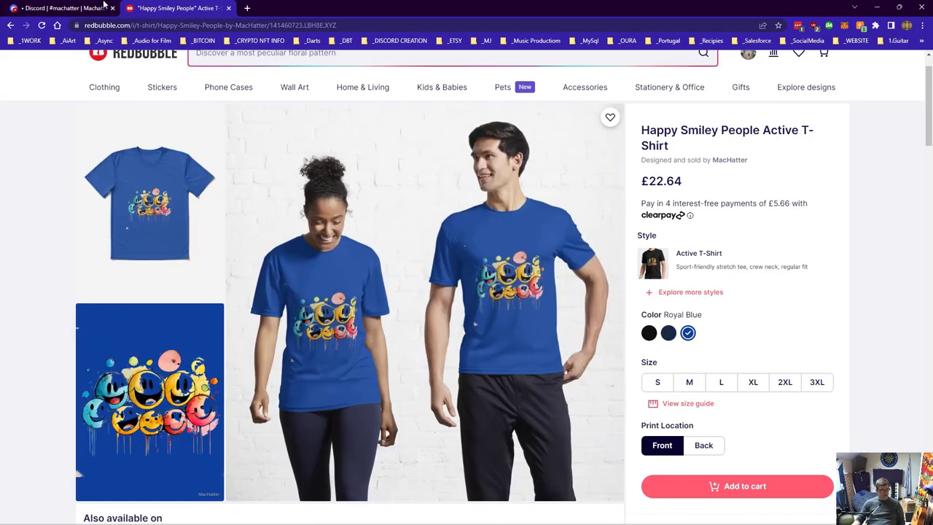
click(66, 8)
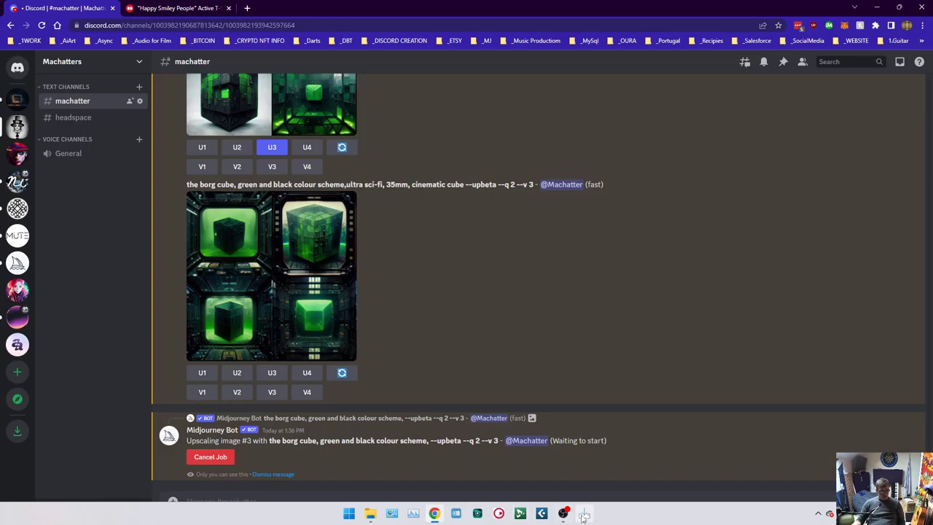
Close the finished GIMP installer and launch GIMP 2.10.34 by searching 'gimp' in Start.
click(582, 515)
click(523, 343)
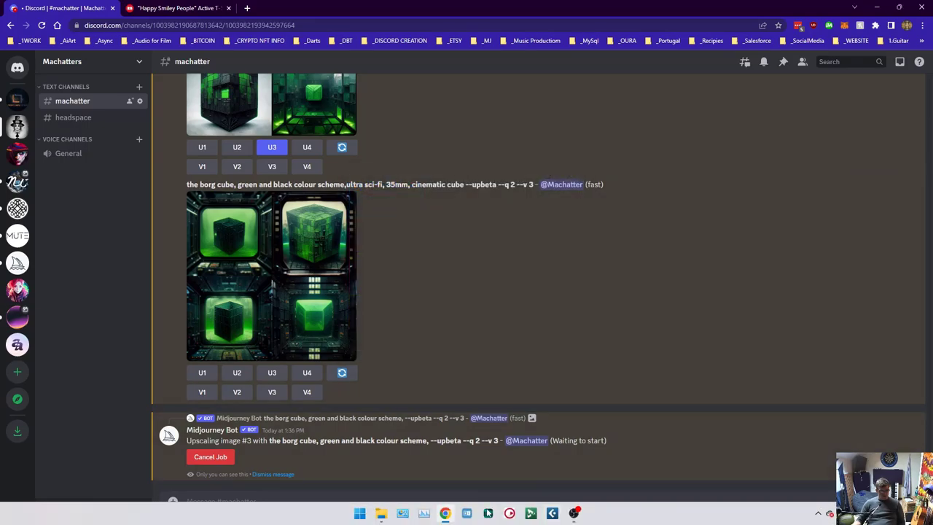
click(360, 514)
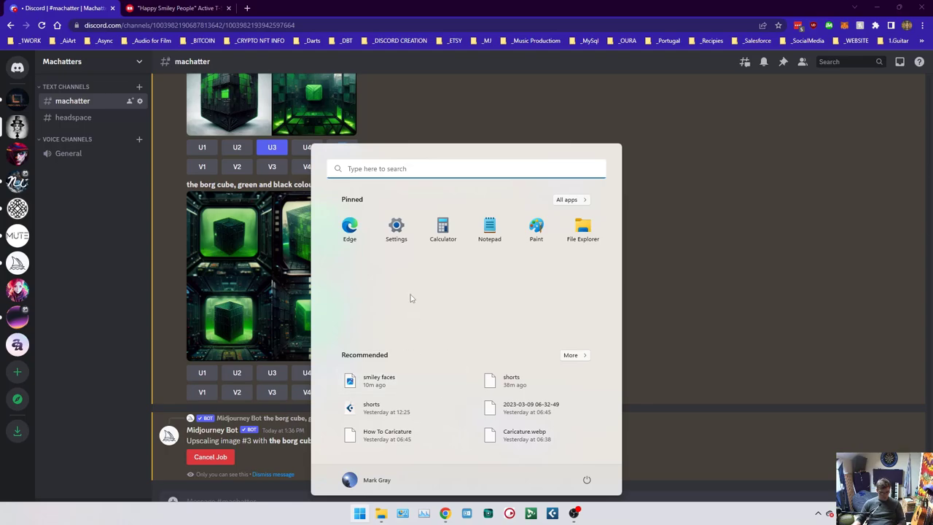
text(gimp)
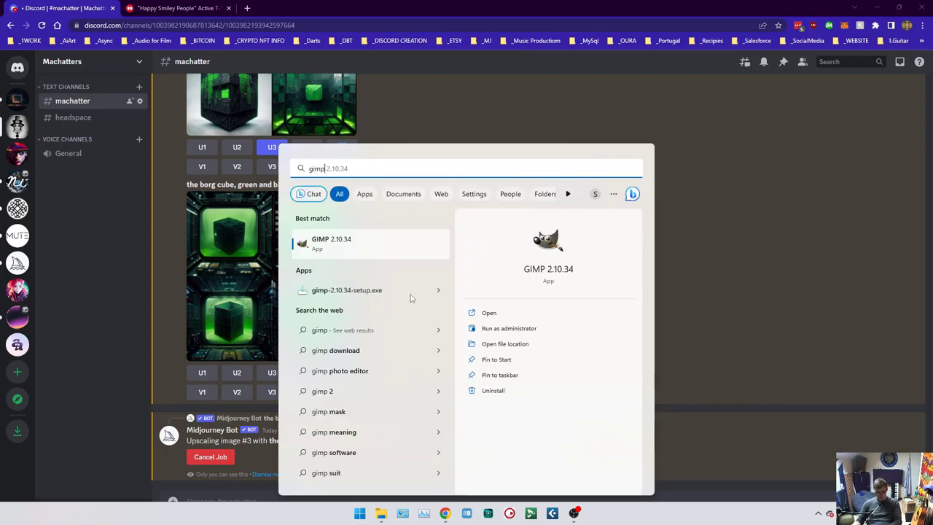
key(Return)
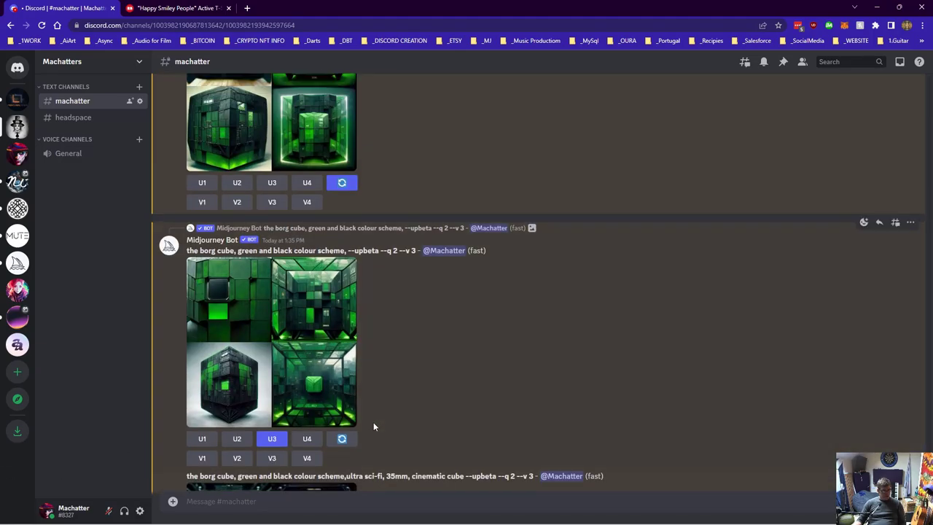
mouse_move(547, 521)
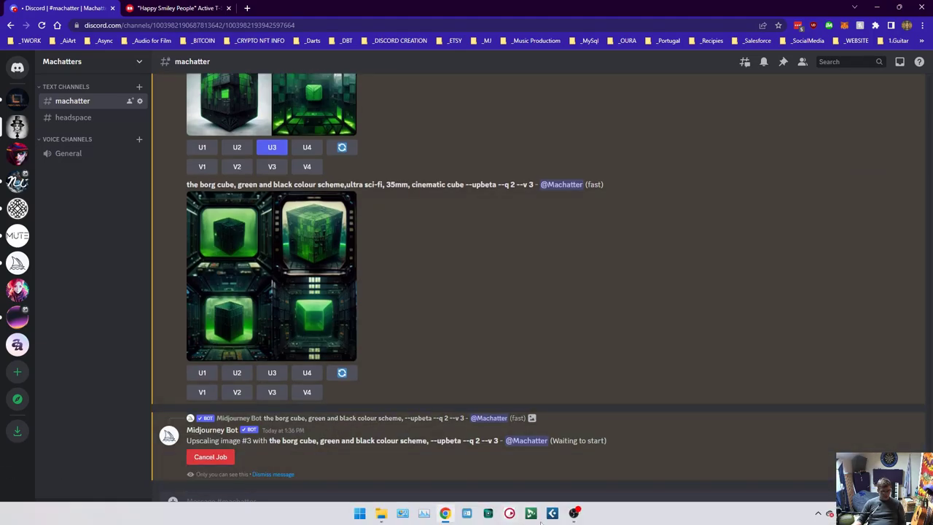
click(577, 515)
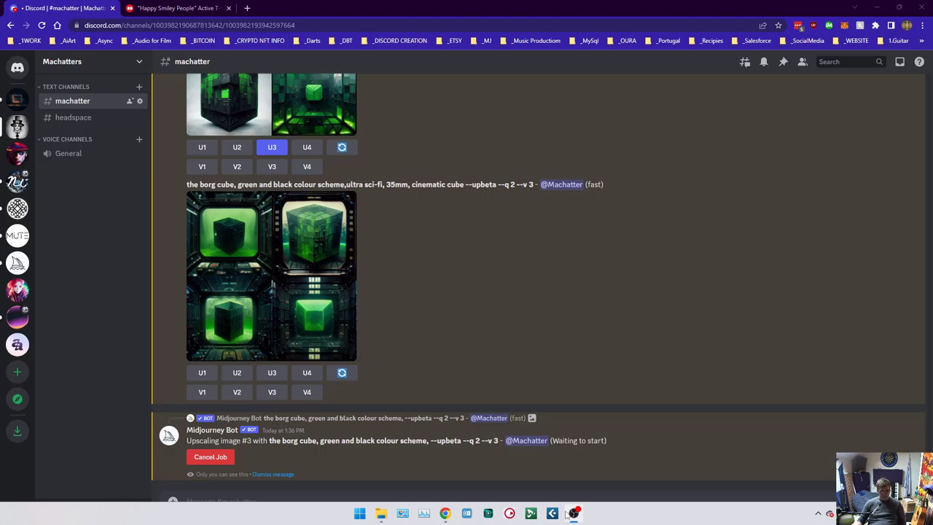
Check the GIMP splash screen's progress, briefly revisit the Discord headspace and machatter channels, then hide the browser.
click(874, 14)
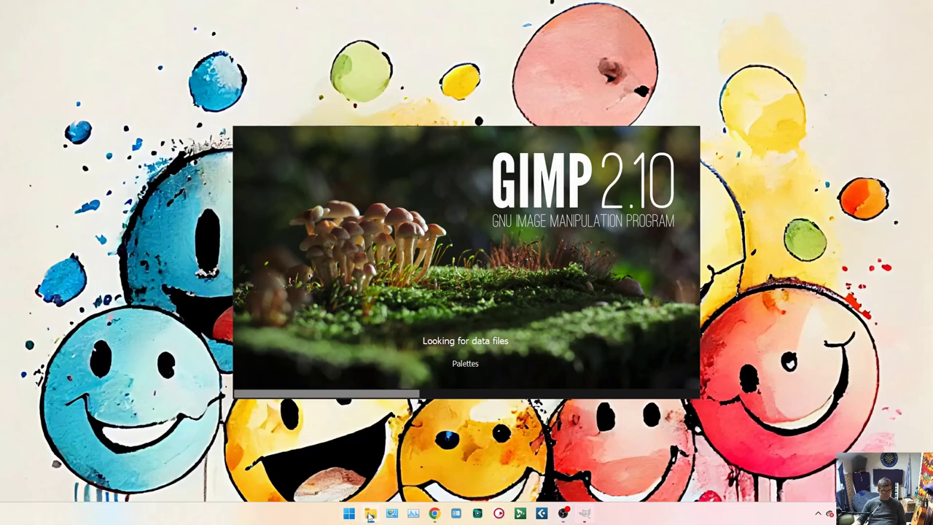
click(433, 513)
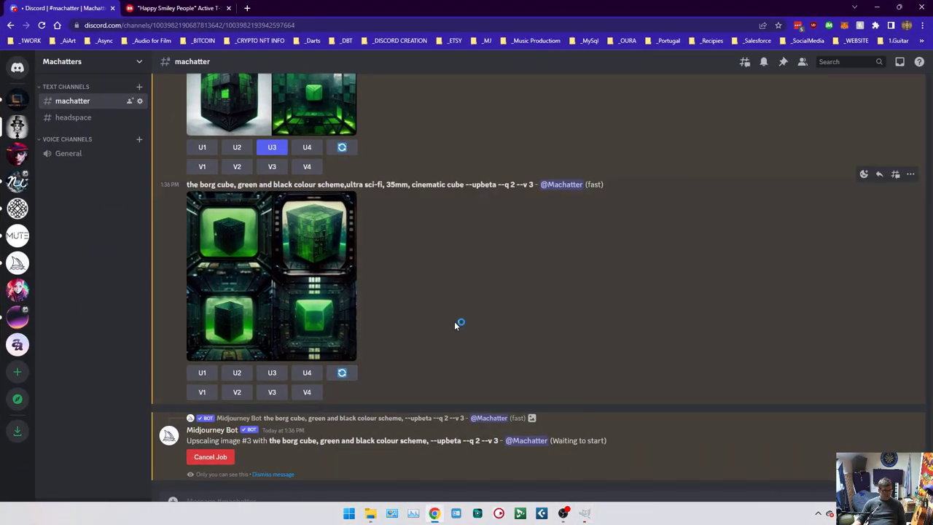
click(69, 117)
click(74, 105)
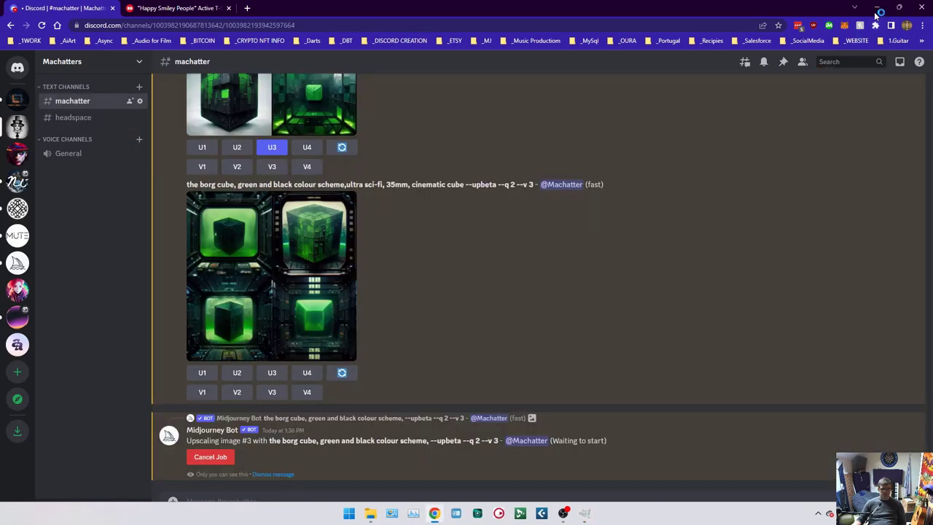
click(877, 9)
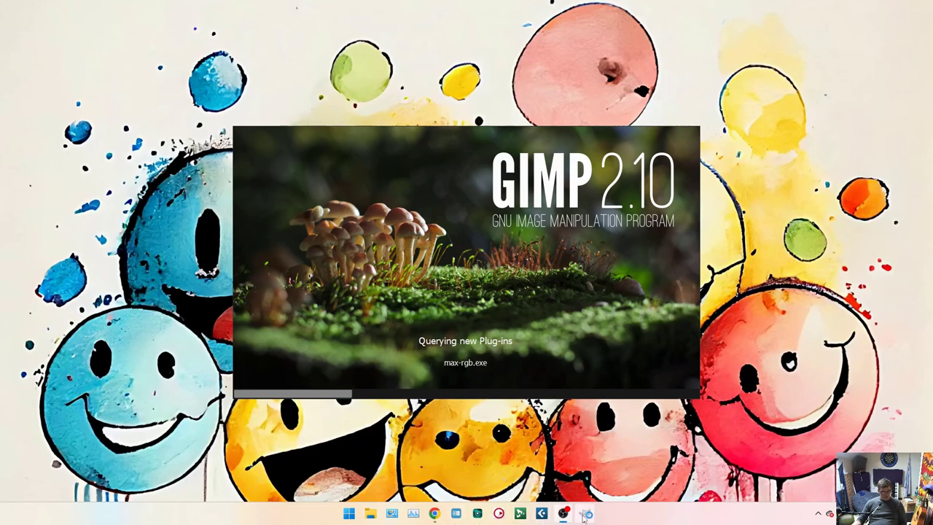
Open the upscaled Borg cube at full size and save it as borg.png in Pictures.
click(434, 513)
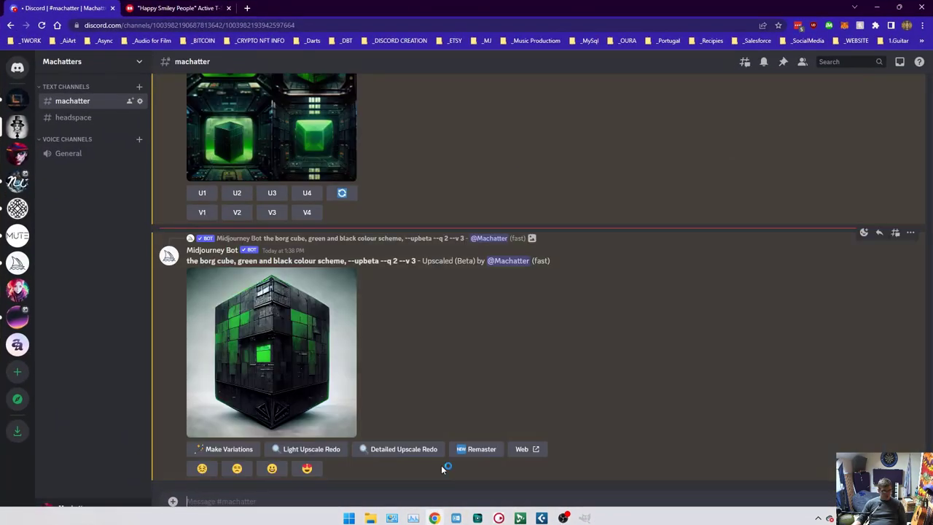
click(258, 317)
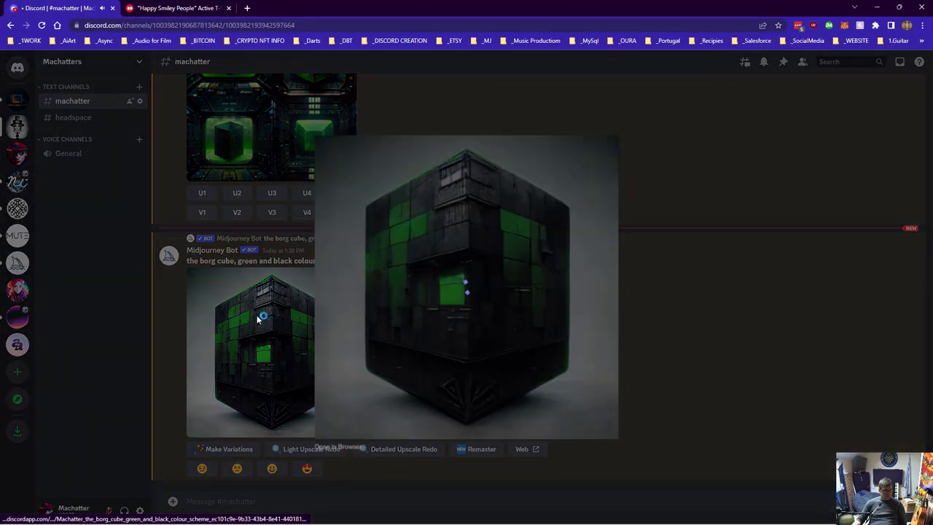
click(350, 446)
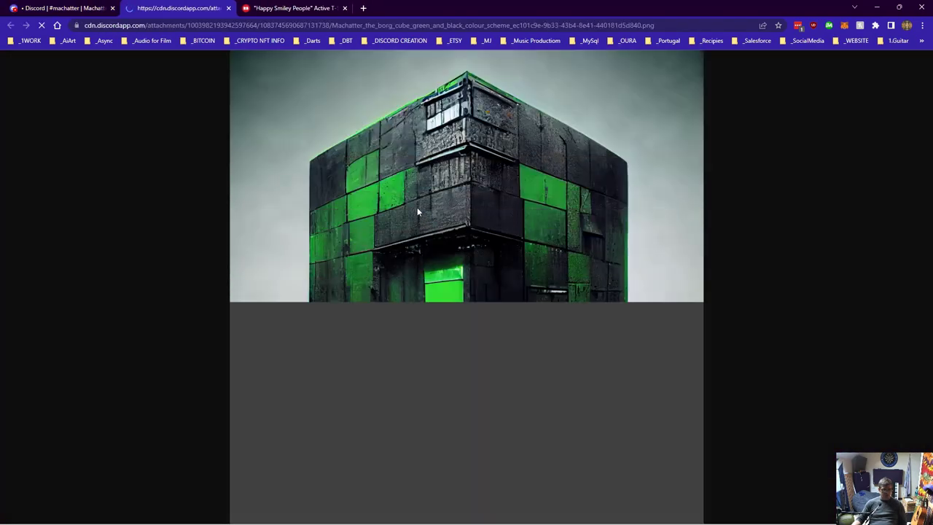
right_click(417, 207)
click(457, 229)
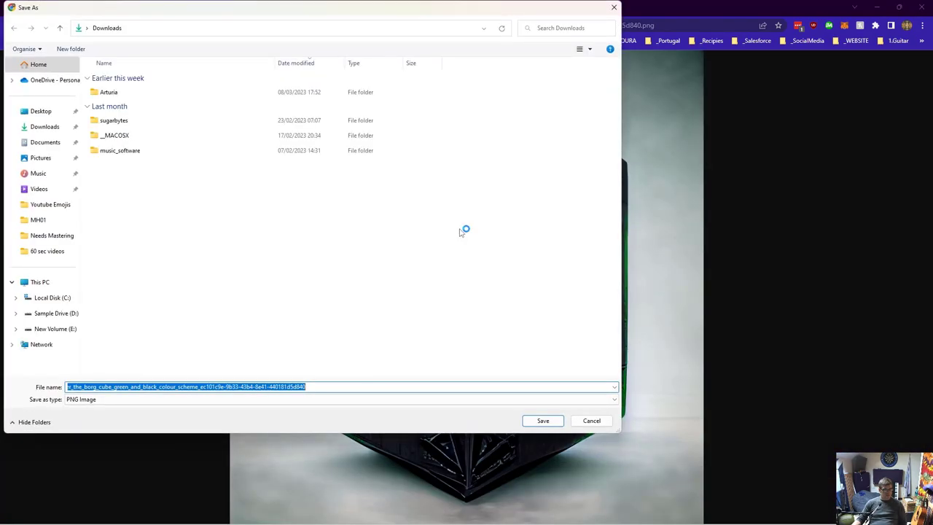
text(borg)
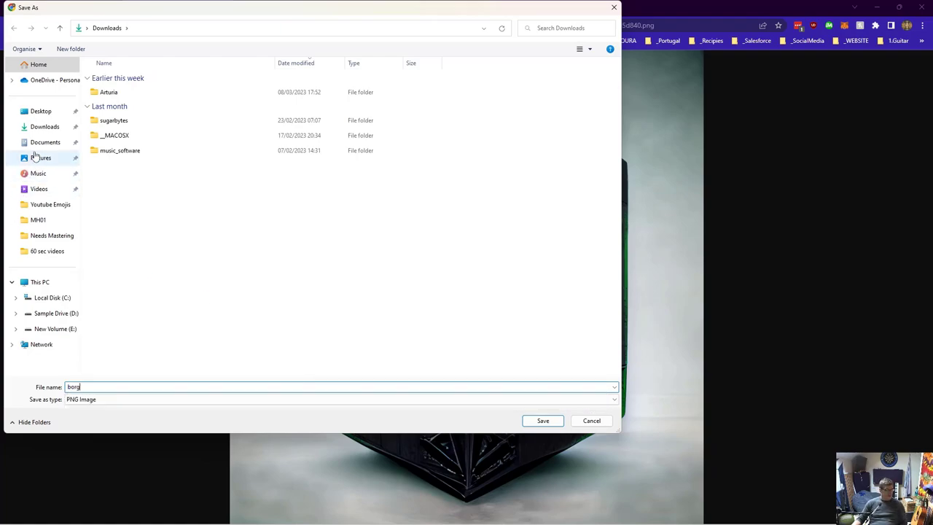
click(37, 157)
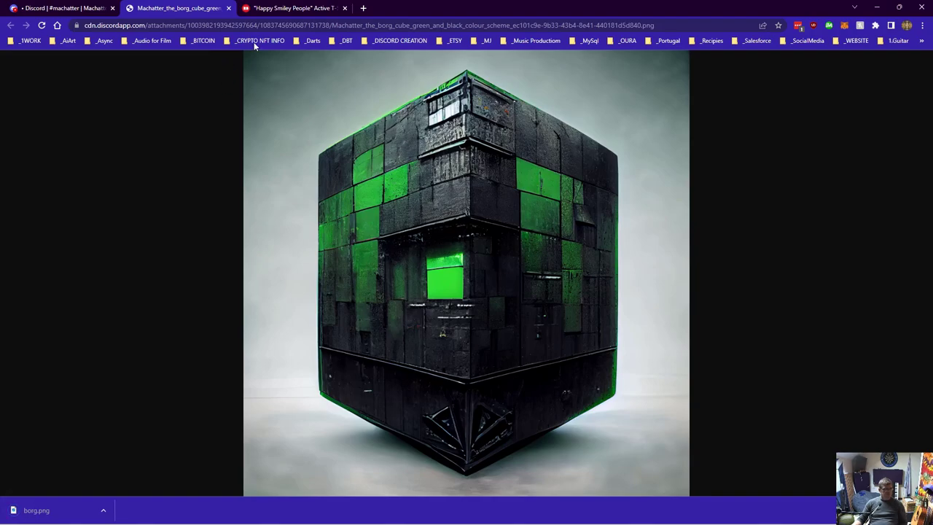
Maximize the borg.png window in GIMP and add an alpha channel to its layer, ready for Fuzzy Select.
mouse_move(459, 511)
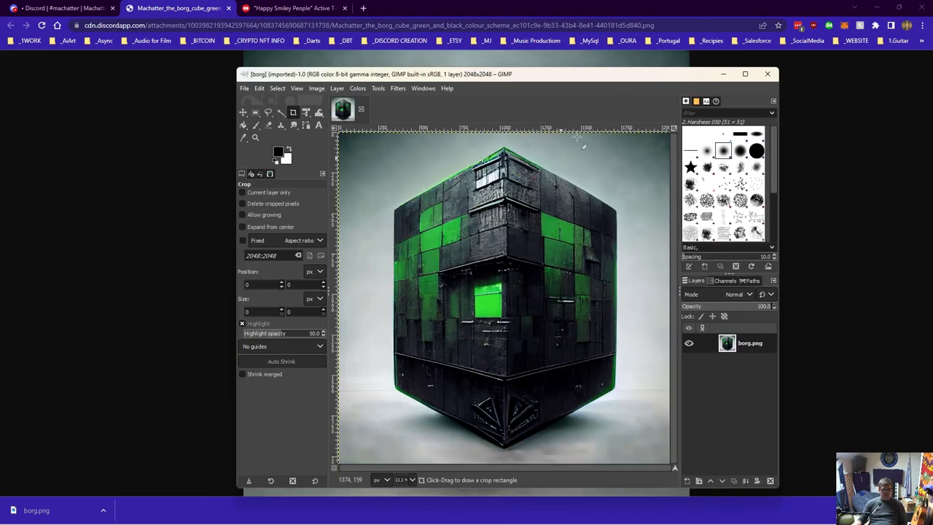
click(746, 73)
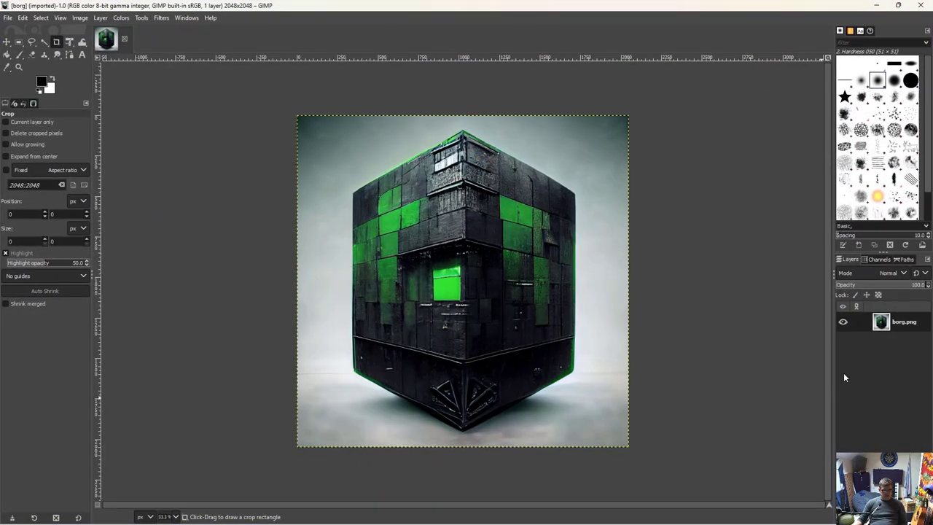
right_click(858, 326)
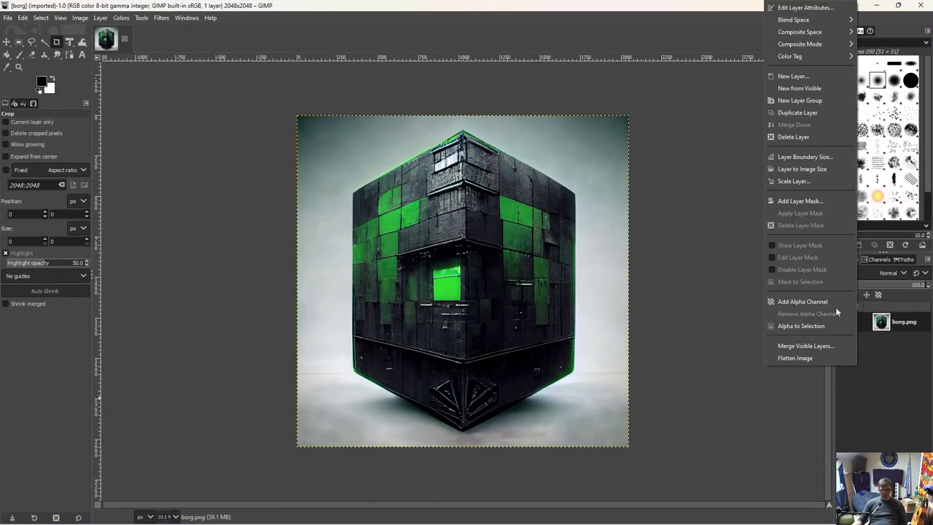
click(831, 301)
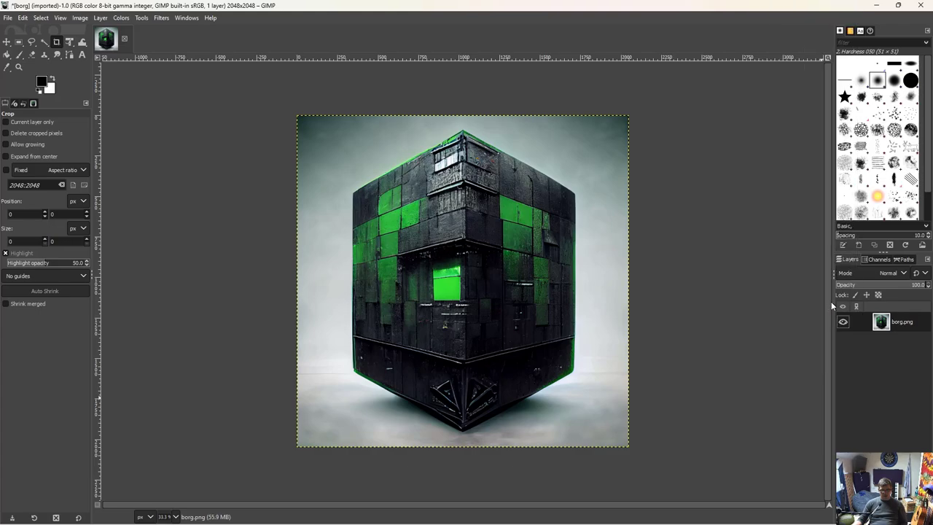
click(45, 41)
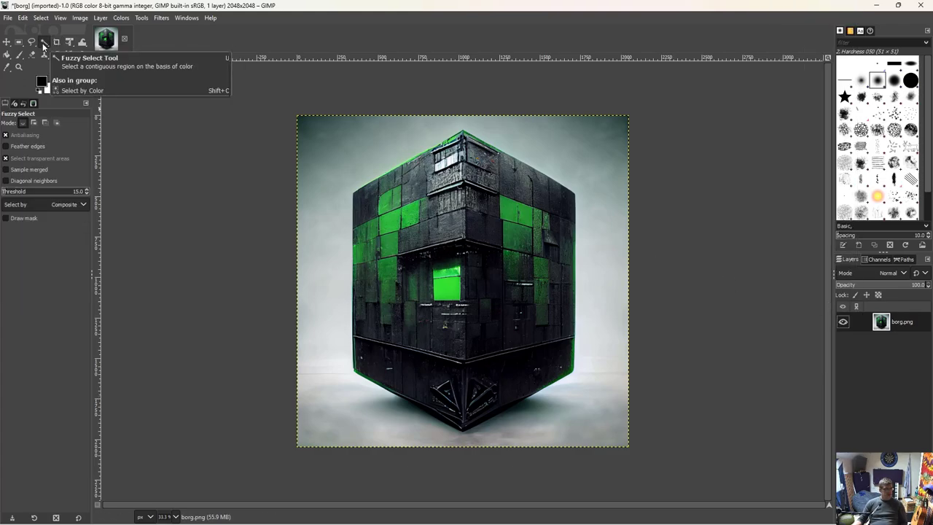
Delete the grey background at the top-left, top-right and right side, plus the halo along the cube's top.
click(342, 182)
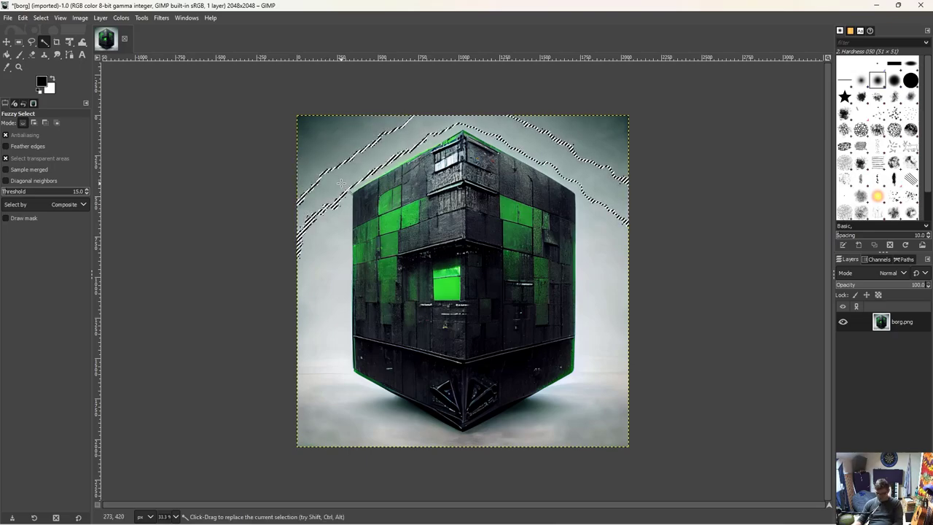
key(Delete)
click(320, 138)
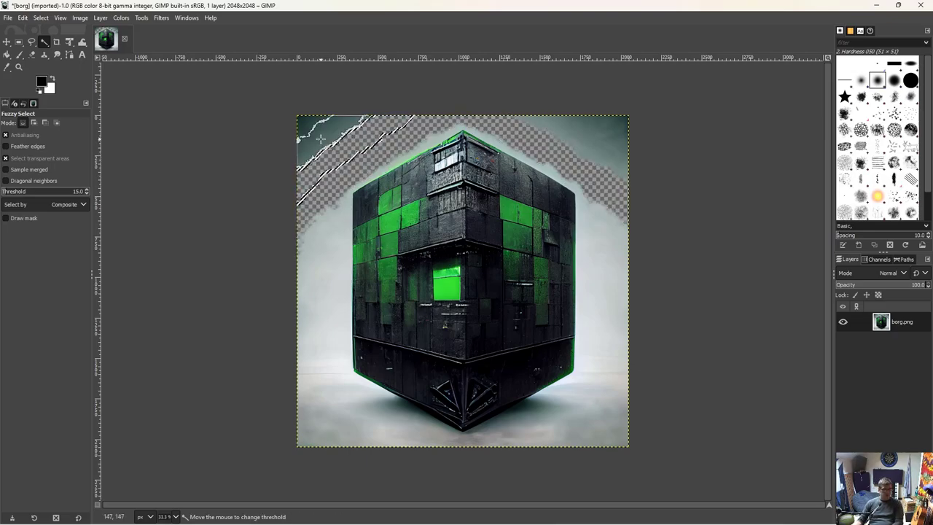
key(Delete)
click(608, 132)
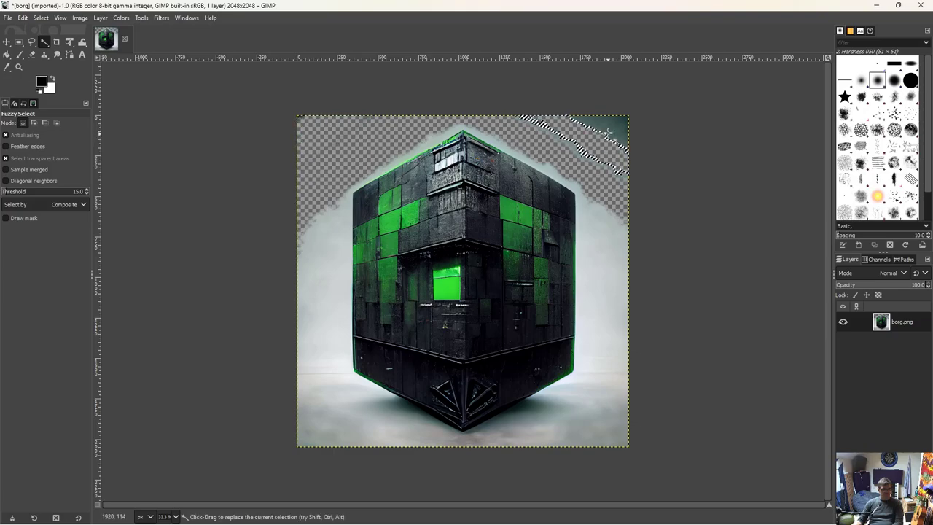
key(Delete)
click(598, 142)
click(596, 272)
key(Delete)
click(590, 199)
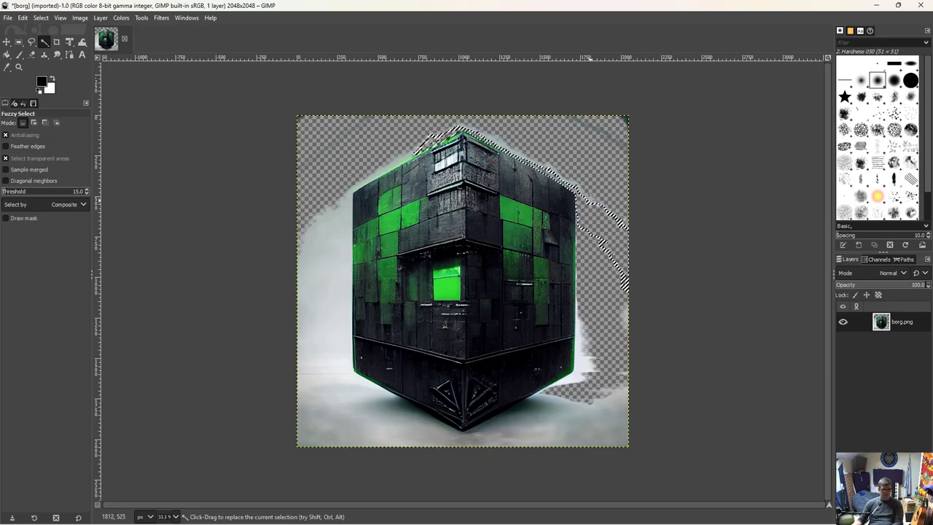
click(566, 179)
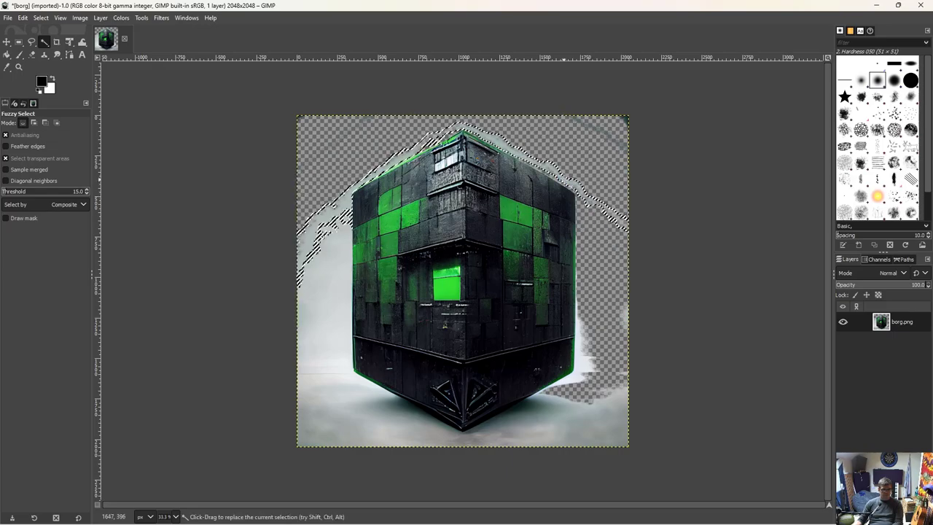
key(Delete)
Delete the lower-left smoke, then select the smoke beneath the cube and in the corners, tuning the threshold.
click(327, 342)
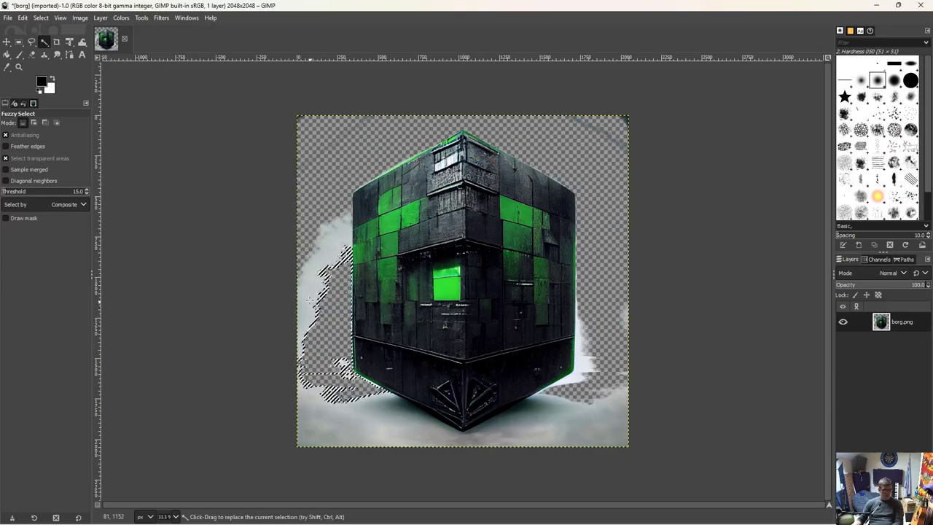
key(Delete)
click(316, 443)
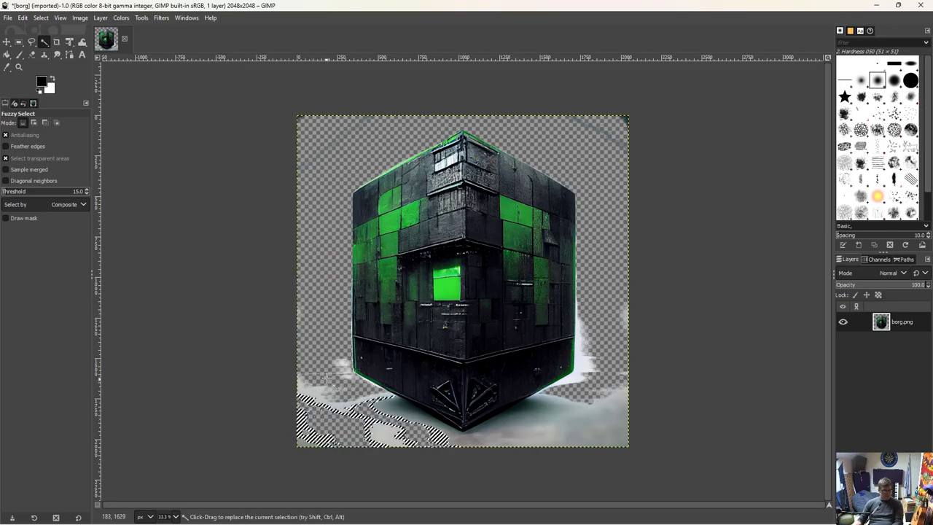
drag(326, 378, 301, 437)
drag(385, 432, 309, 439)
drag(432, 432, 429, 430)
click(527, 433)
click(587, 376)
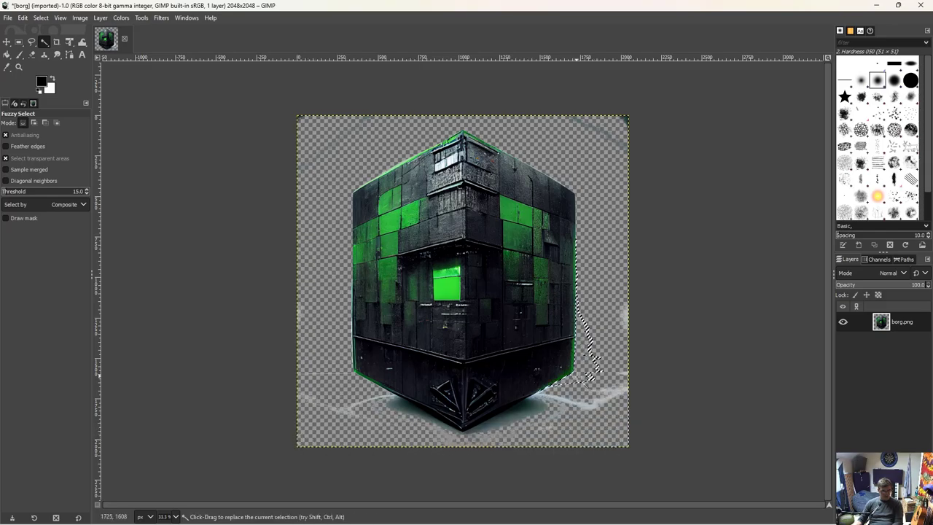
click(583, 416)
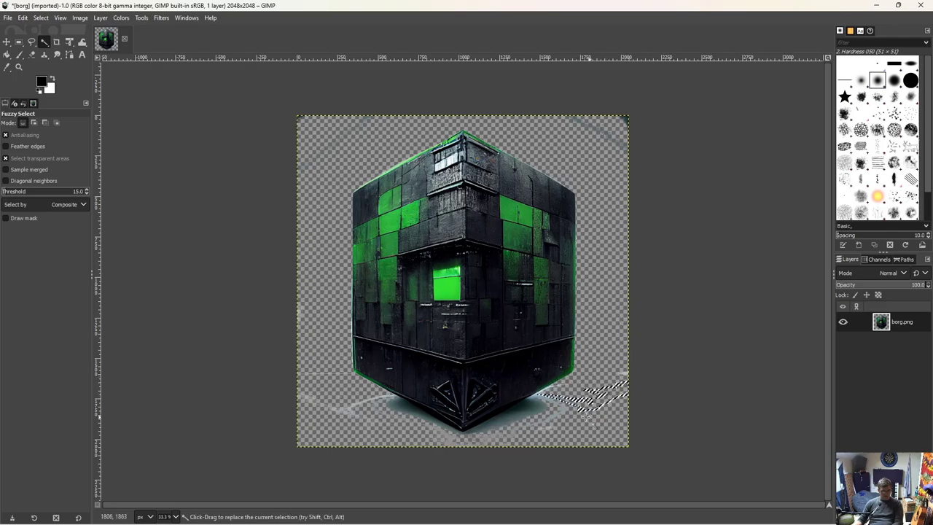
click(551, 421)
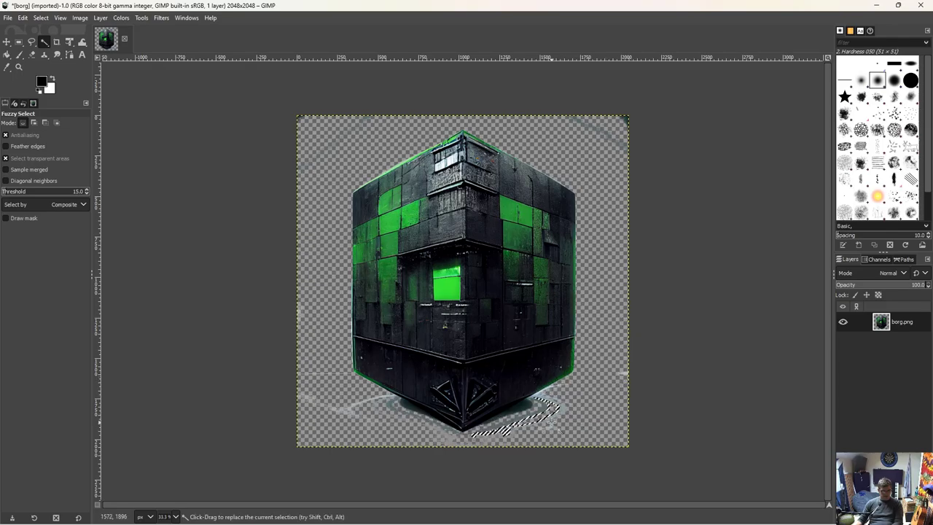
click(498, 426)
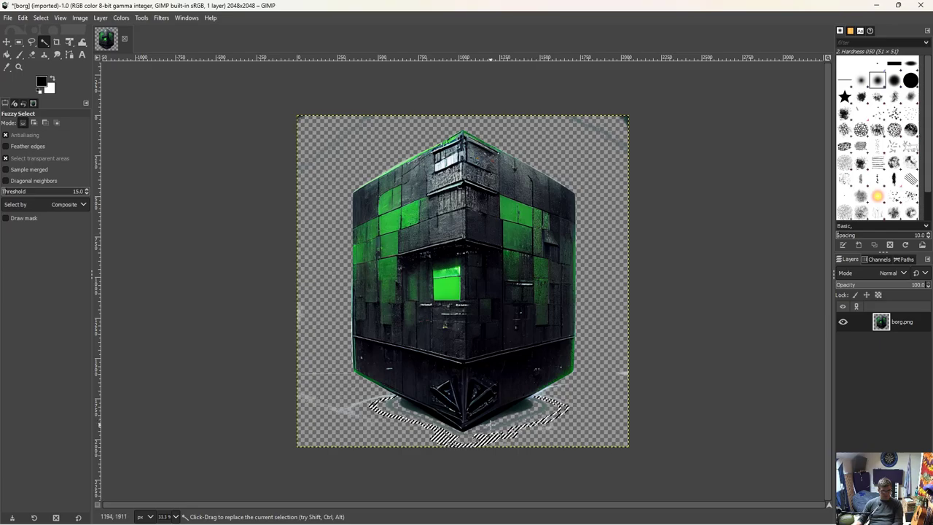
click(494, 428)
click(317, 430)
drag(355, 405, 358, 405)
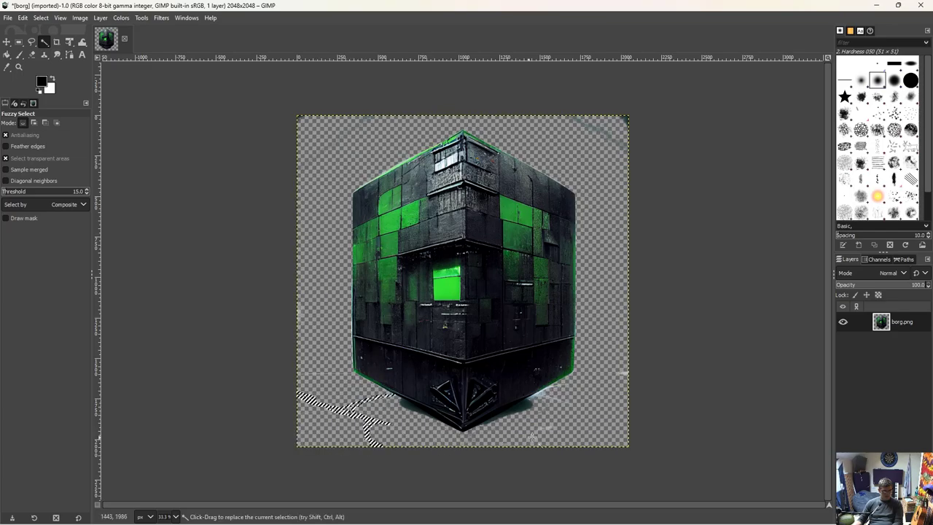
click(562, 399)
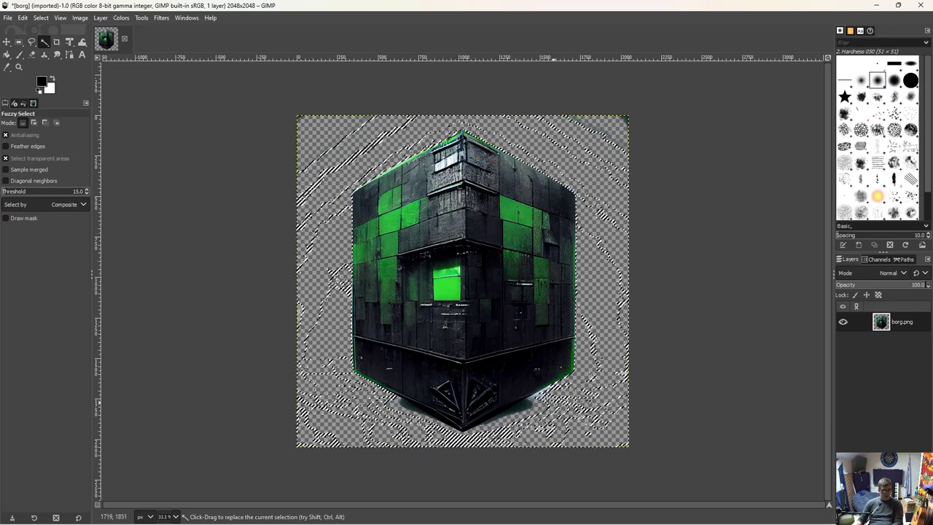
click(7, 17)
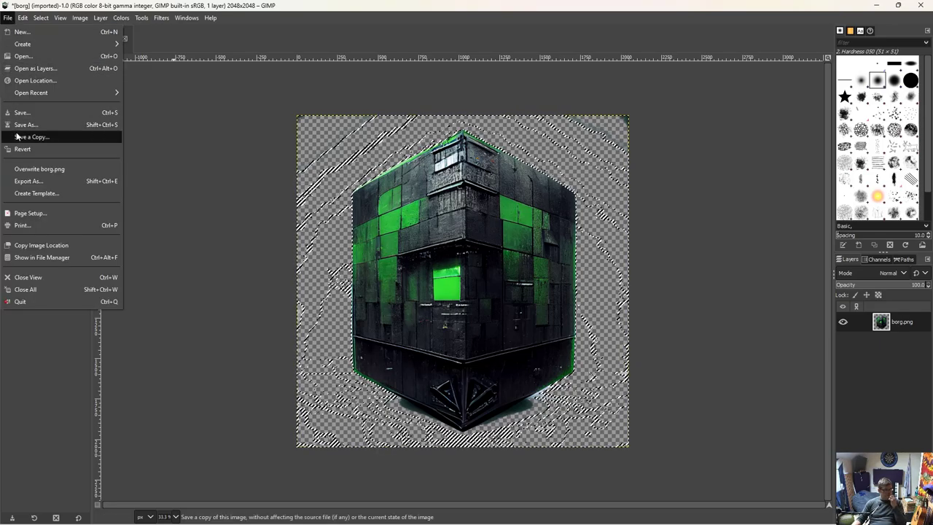
click(30, 182)
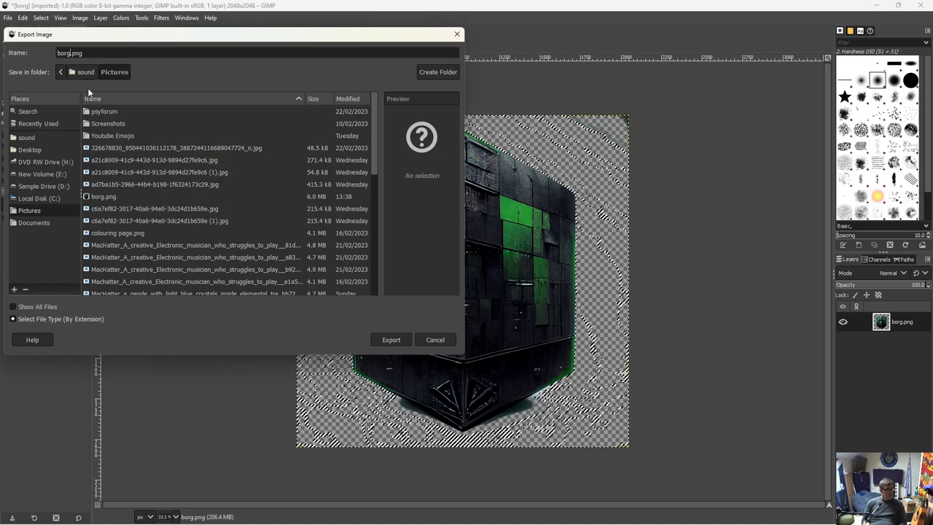
text(tranmspa)
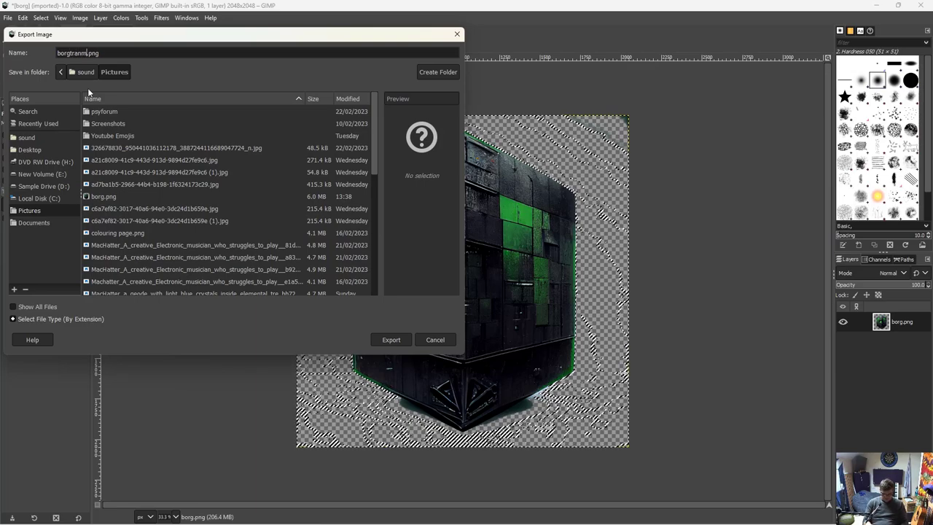
text(rent)
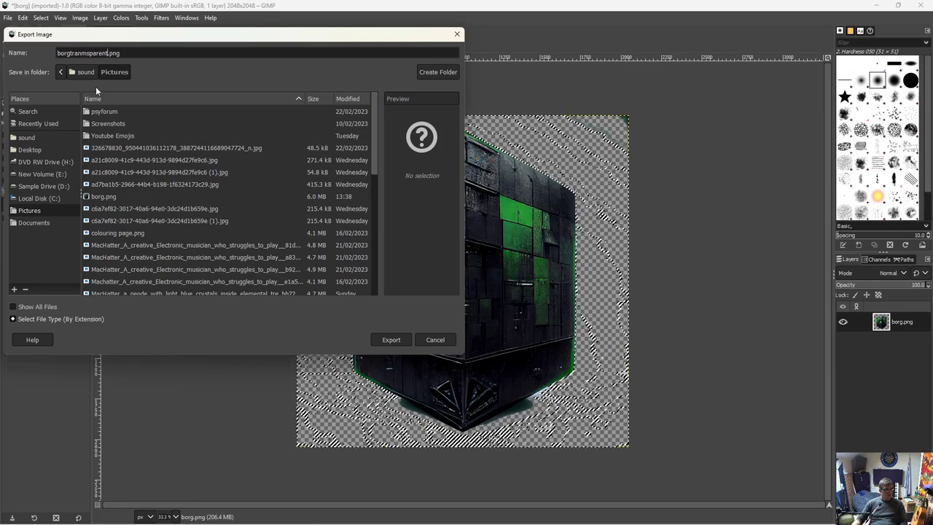
Cancel the export and scale the image to 4096 × 4096 pixels with Image > Scale Image.
click(456, 35)
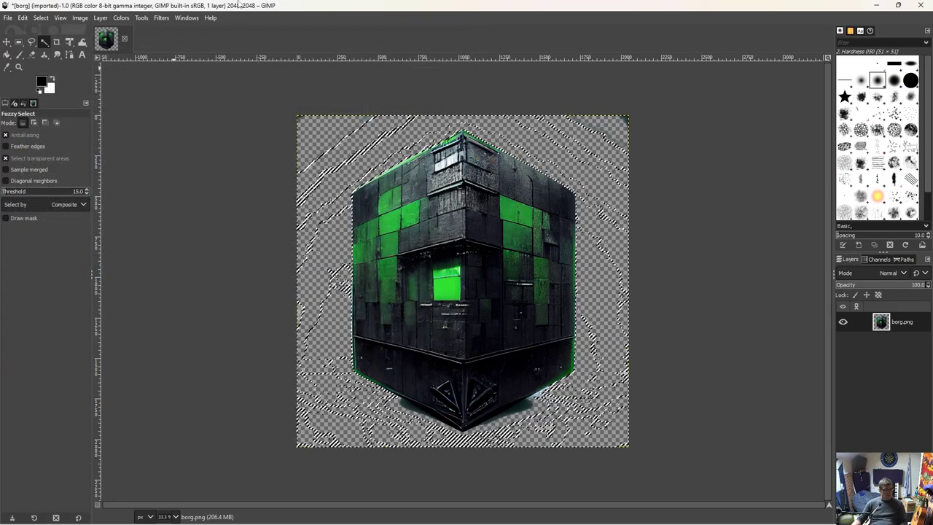
click(101, 18)
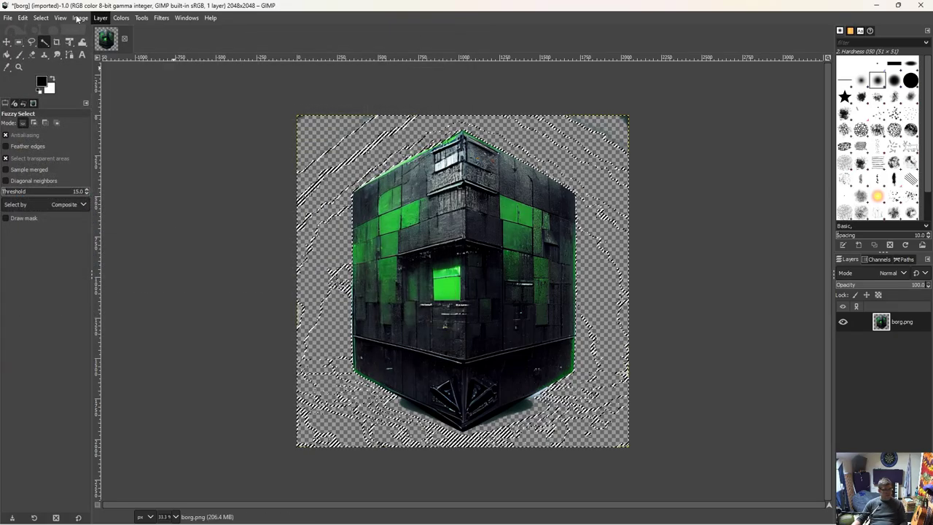
click(77, 18)
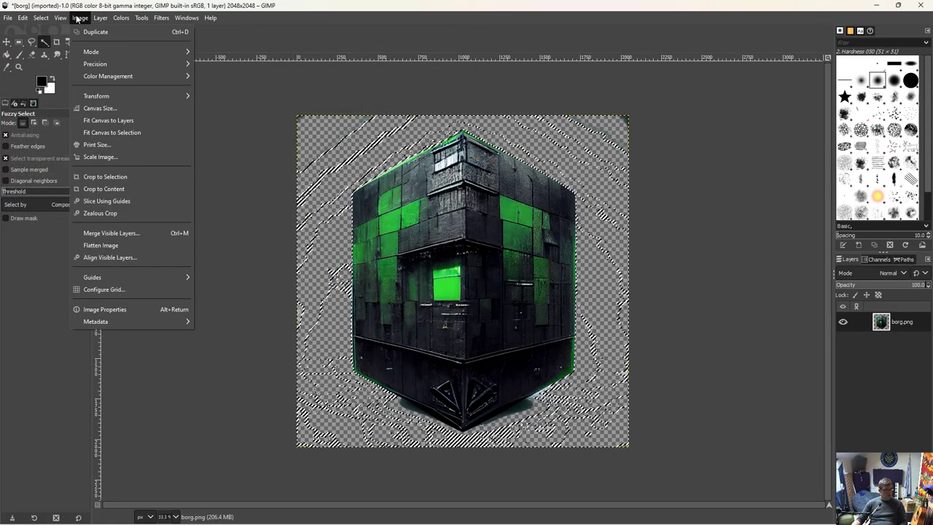
click(123, 157)
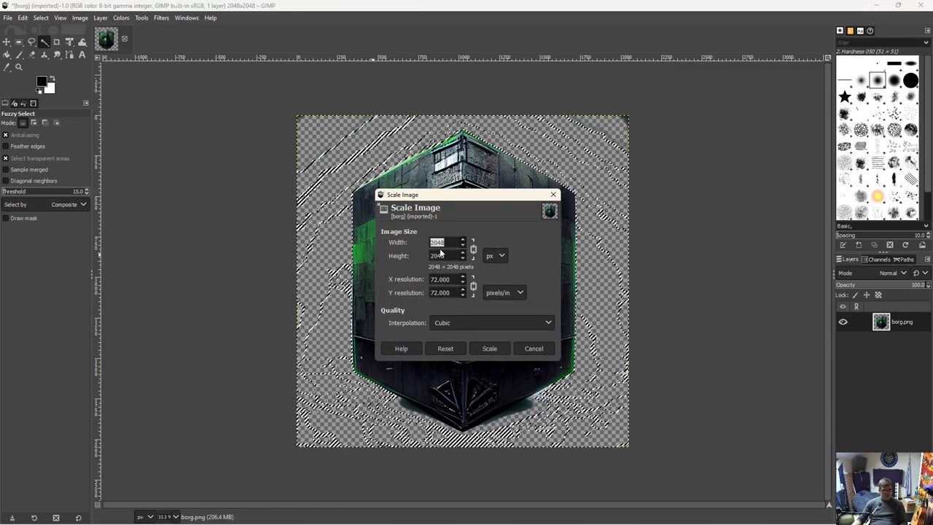
text(4096)
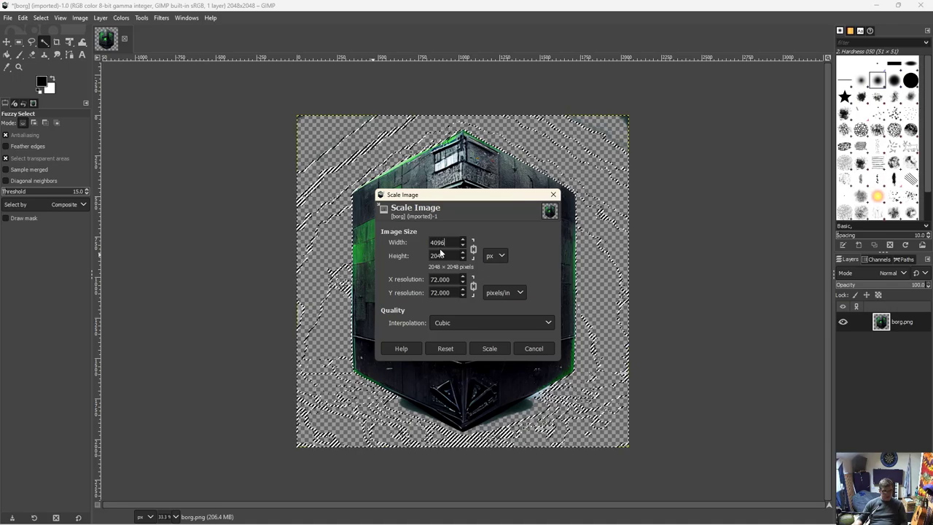
key(Tab)
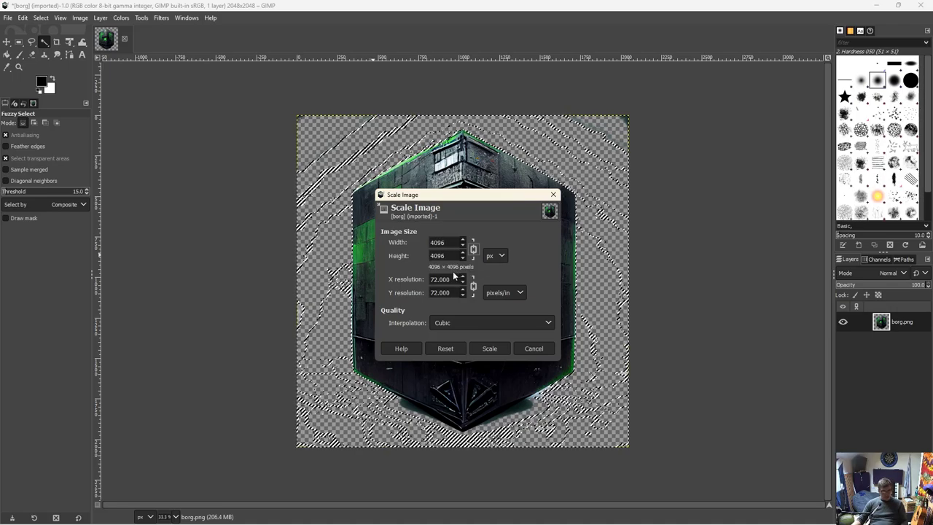
click(486, 347)
Confirm the large-memory scaling warning, then export the image as borgtransparent.png in Pictures with default PNG settings.
click(496, 328)
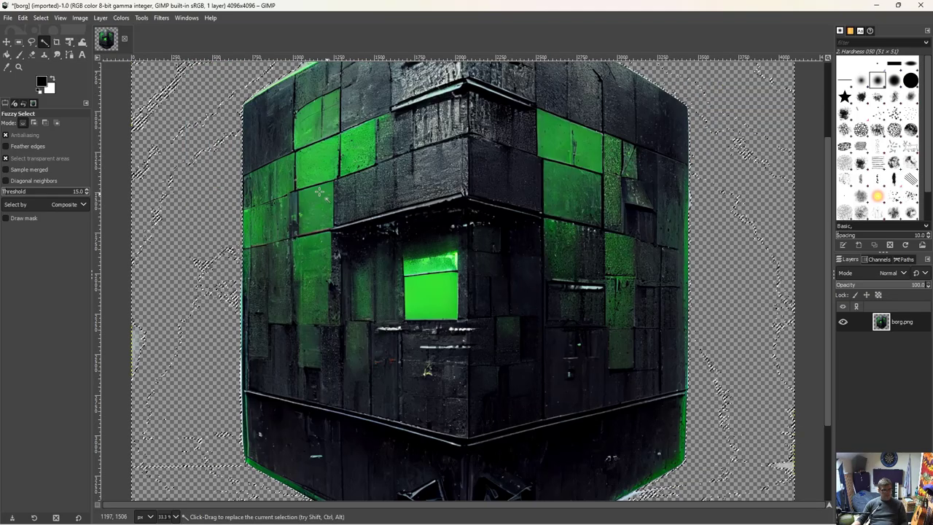
click(22, 18)
mouse_move(8, 18)
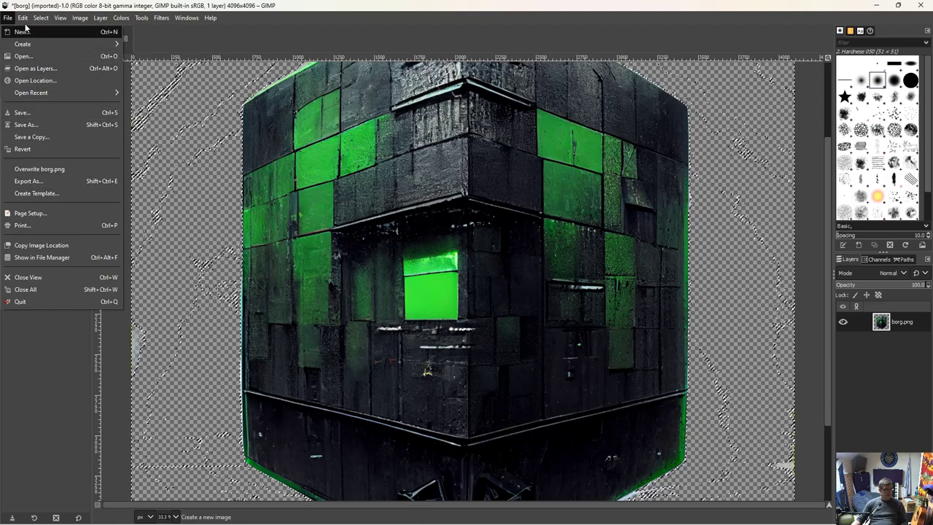
click(29, 181)
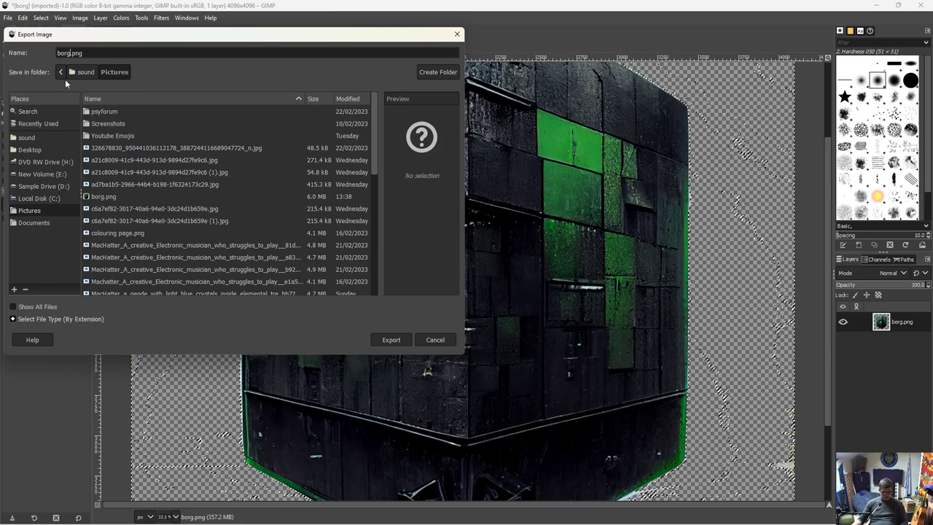
text(trans)
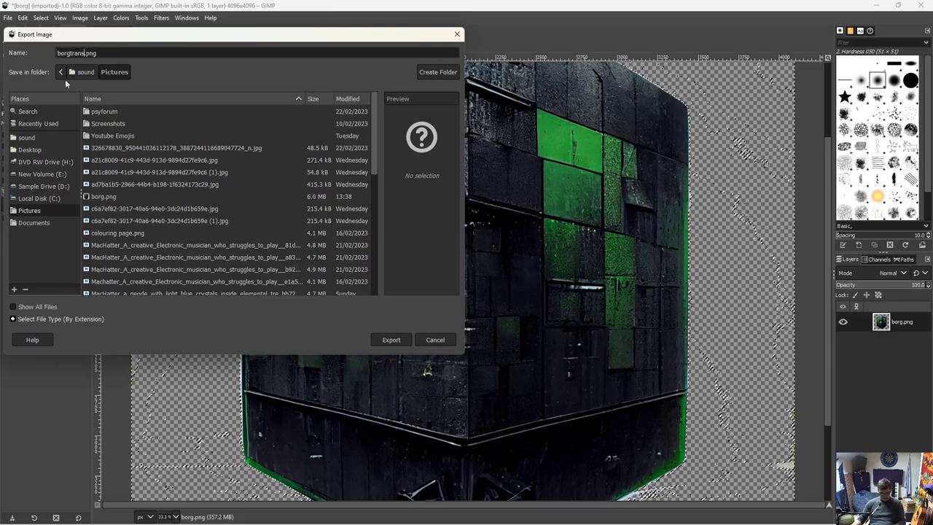
text(parent)
click(399, 341)
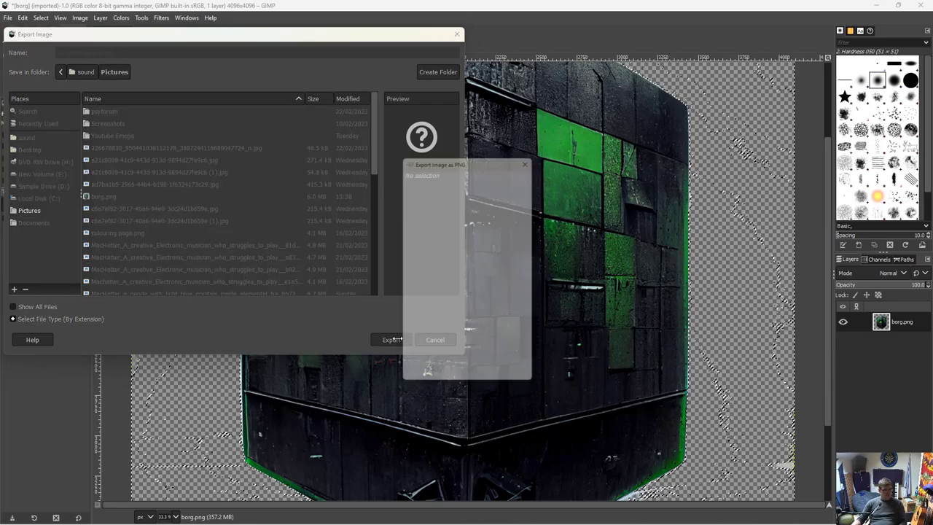
click(459, 375)
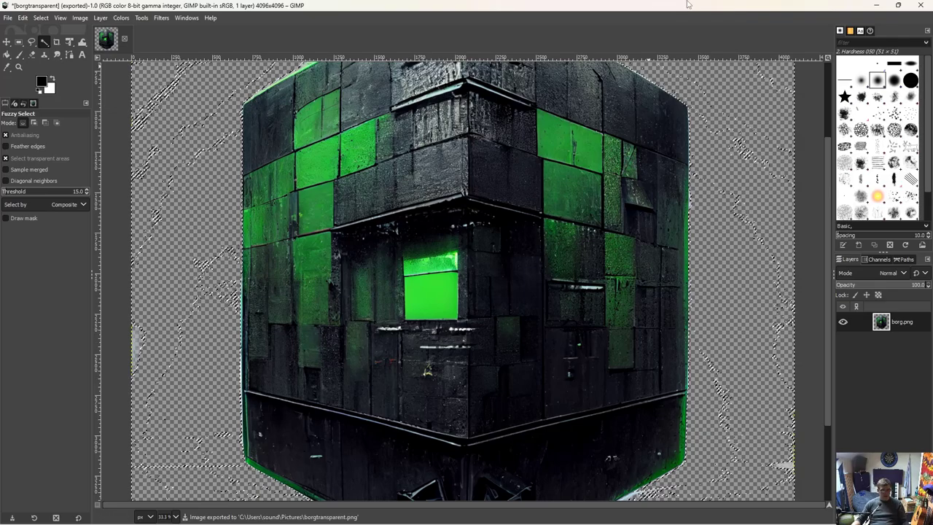
Switch from GIMP to the Redbubble browser tab and start adding a new work.
click(875, 5)
click(276, 8)
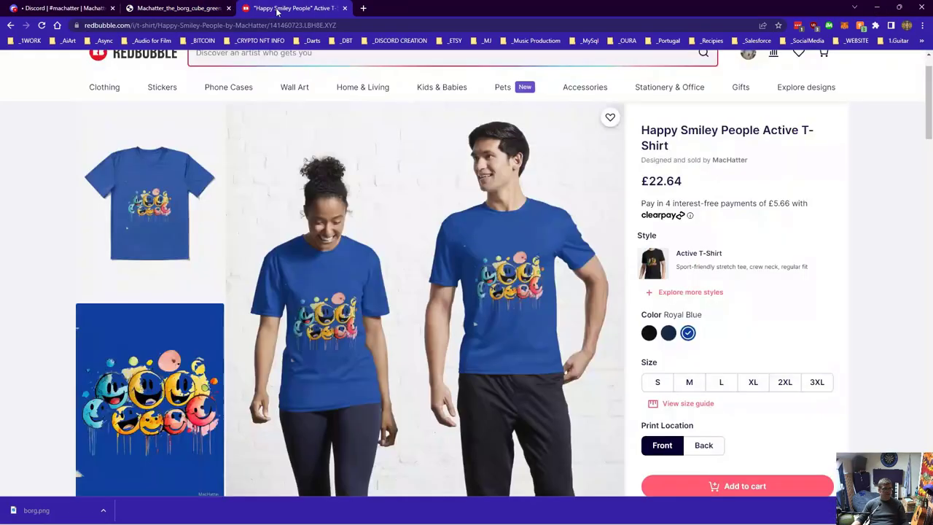
scroll(510, 219, up, 1)
mouse_move(747, 107)
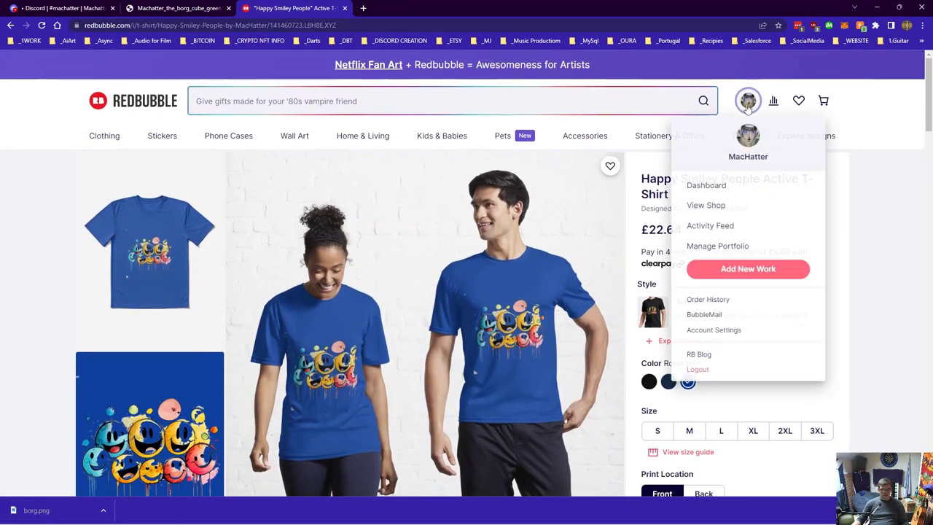
click(748, 268)
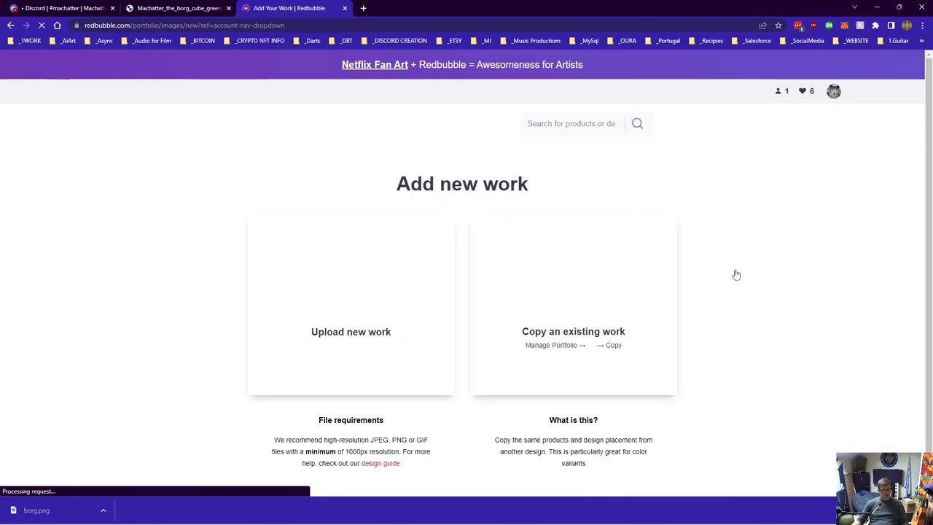
Upload the borgtransparent image file as the new work's artwork.
click(368, 295)
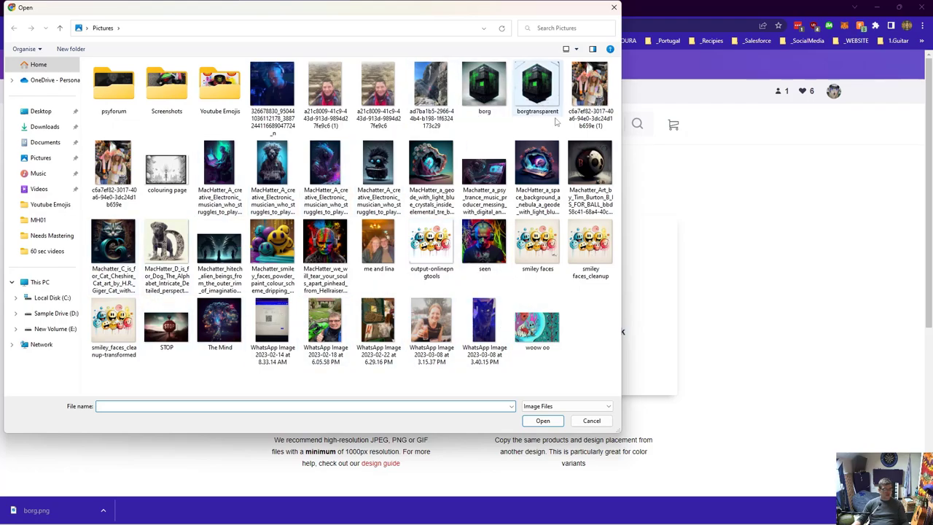
click(532, 99)
click(542, 420)
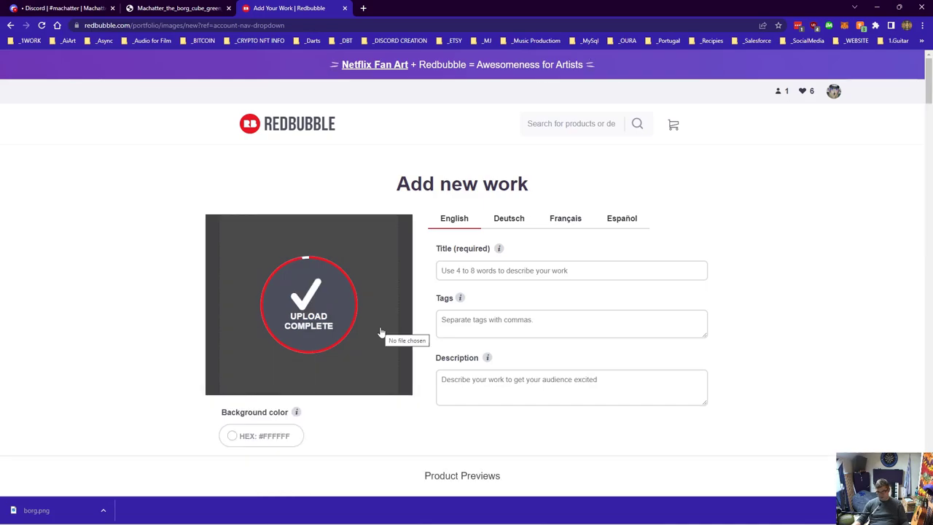
Enlarge the Borg cube to 69% on the Standard Print Clothing shirt and review product availability.
scroll(327, 334, down, 3)
scroll(327, 333, down, 2)
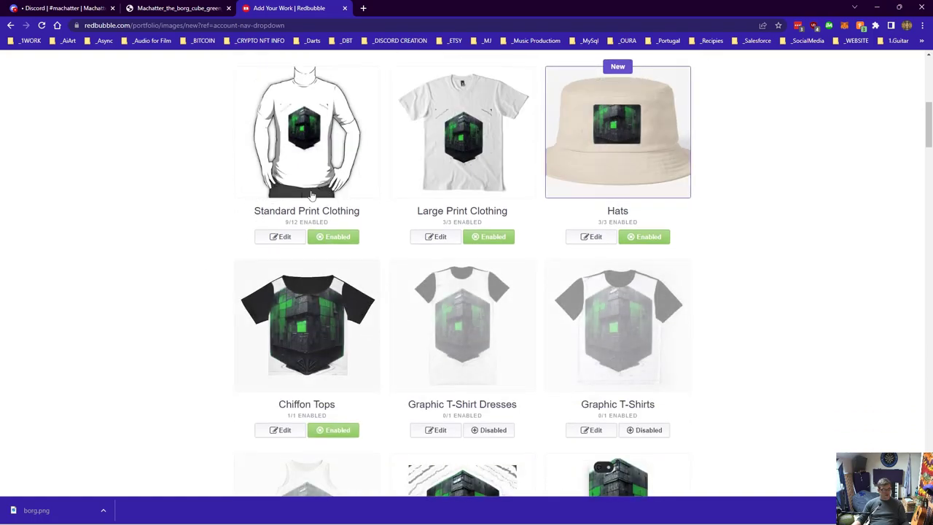
click(285, 244)
scroll(445, 302, down, 1)
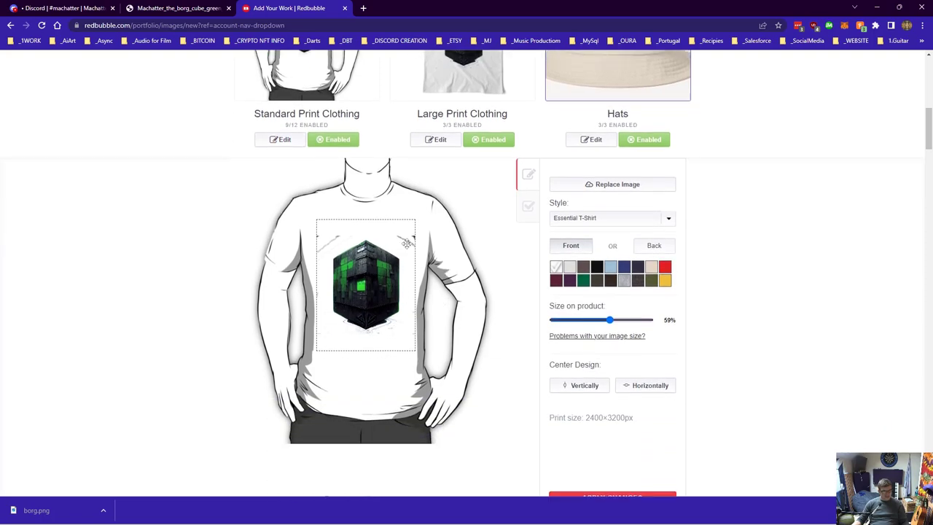
mouse_move(607, 321)
mouse_down()
mouse_move(664, 324)
mouse_move(619, 320)
mouse_up()
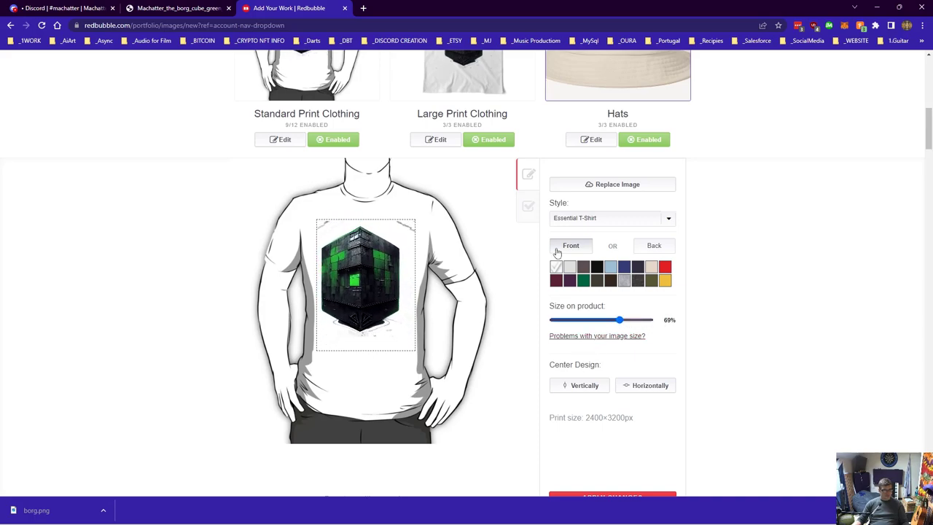
click(529, 209)
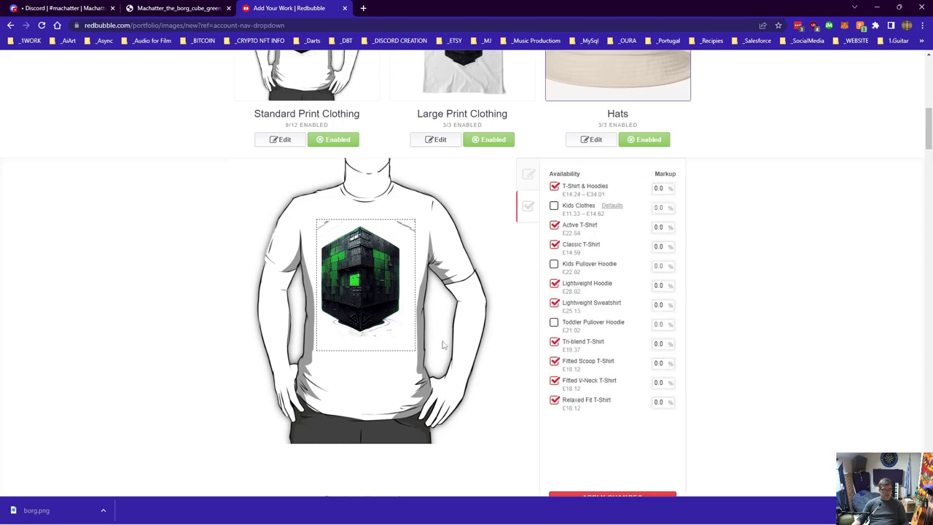
scroll(518, 373, down, 3)
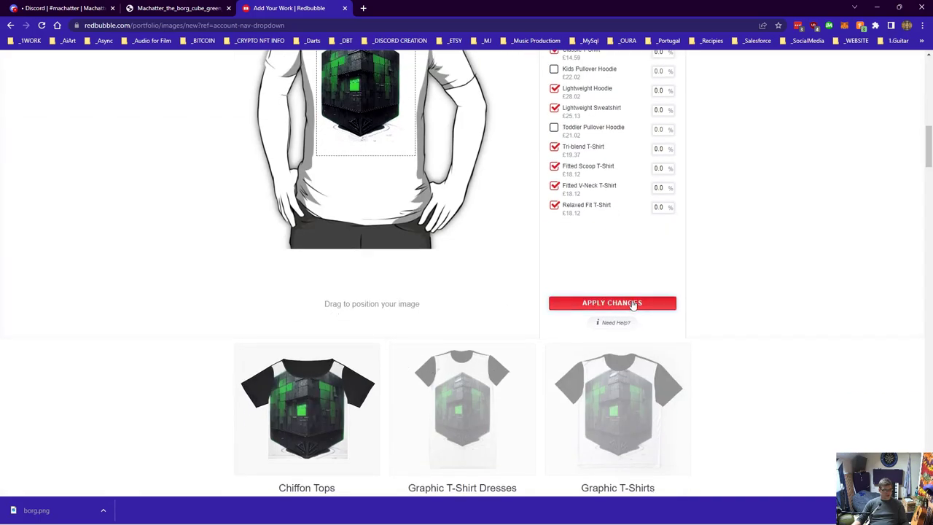
Reopen the Standard Print Clothing editor and switch the shirt style to Long Sleeve.
scroll(474, 312, down, 5)
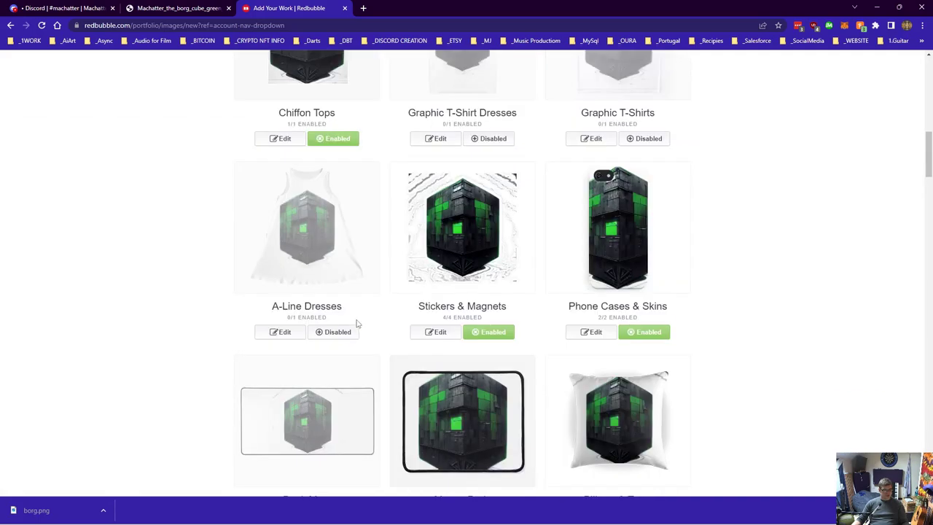
scroll(364, 344, up, 9)
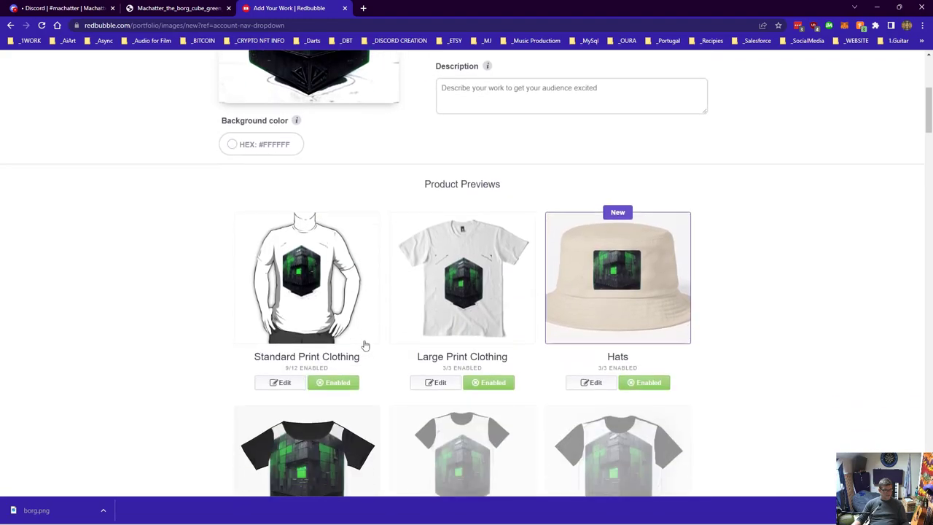
click(304, 387)
scroll(313, 386, down, 2)
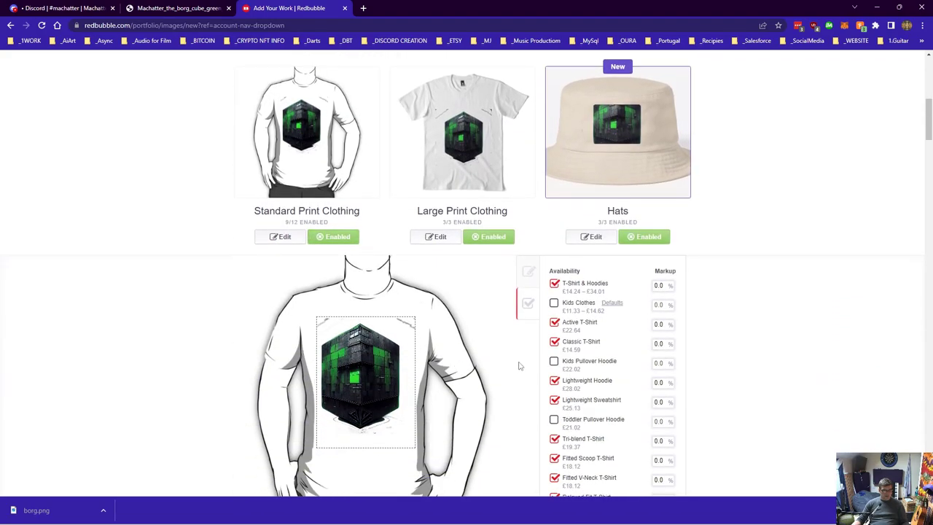
click(530, 273)
click(595, 316)
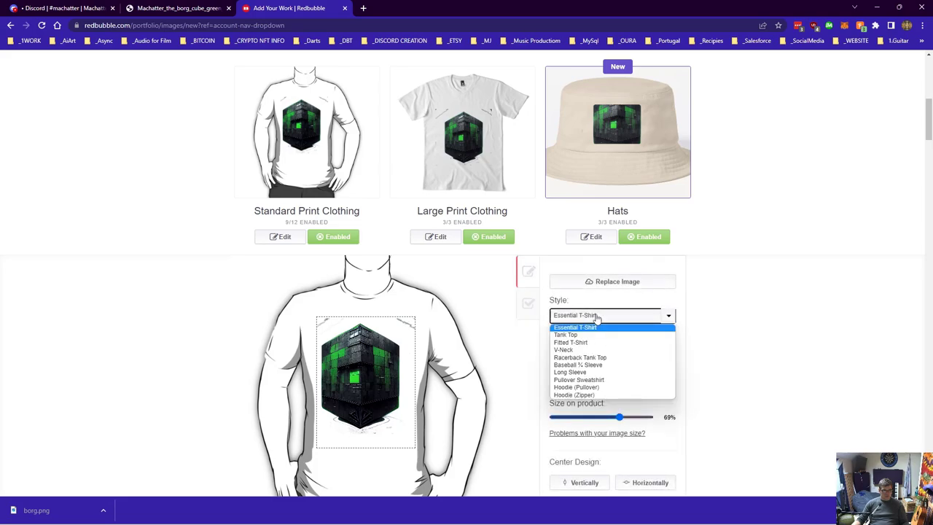
click(581, 372)
click(468, 353)
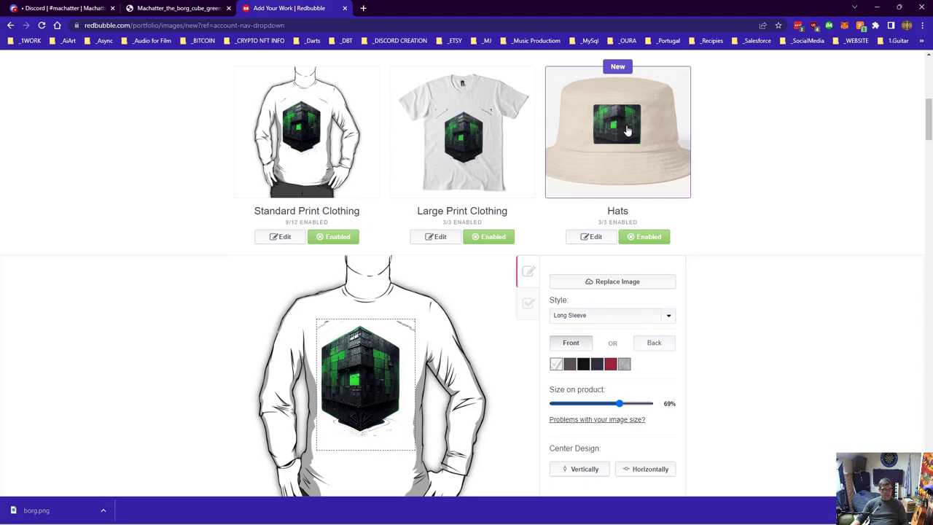
Toggle the Chiffon Tops product off and back on.
scroll(704, 255, down, 4)
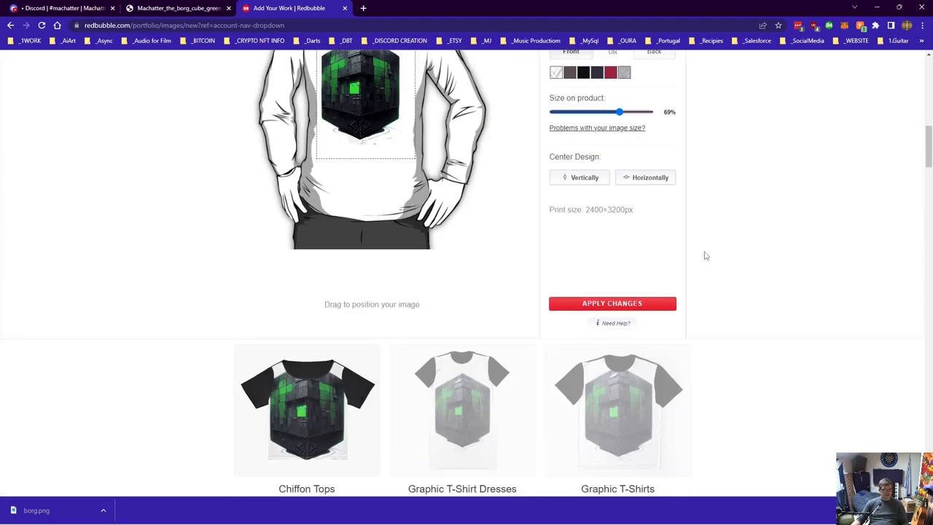
scroll(704, 255, down, 3)
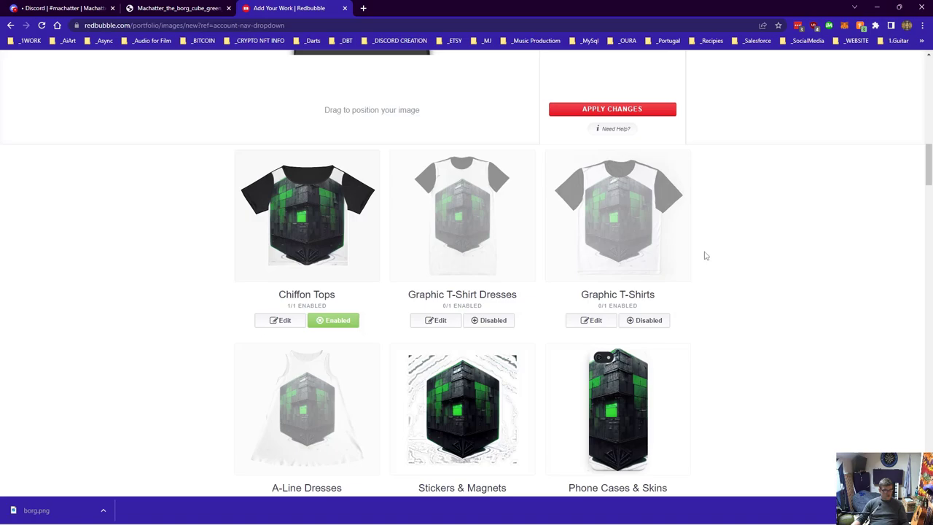
scroll(705, 255, up, 10)
scroll(704, 255, down, 3)
scroll(704, 255, down, 9)
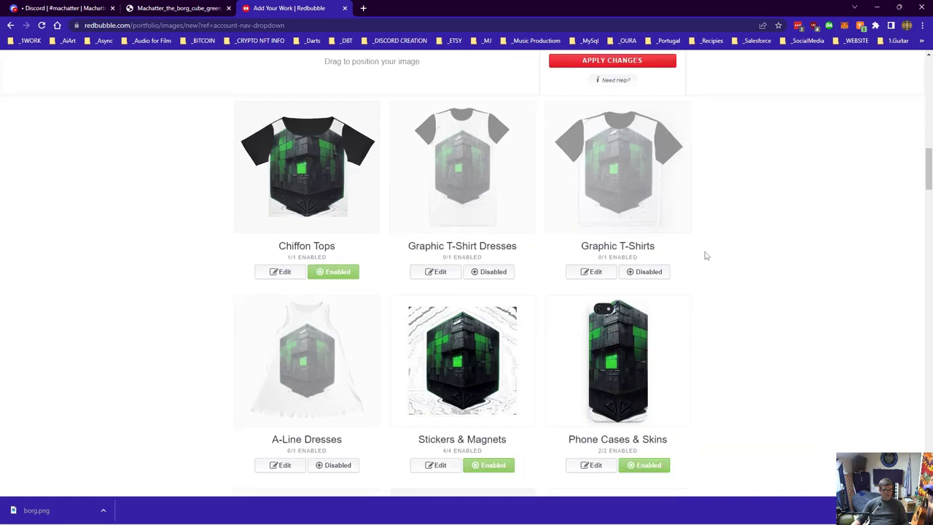
click(329, 272)
click(319, 275)
Scale the Borg cube design from 94% to 100% on Chiffon Tops.
click(281, 271)
scroll(437, 277, down, 7)
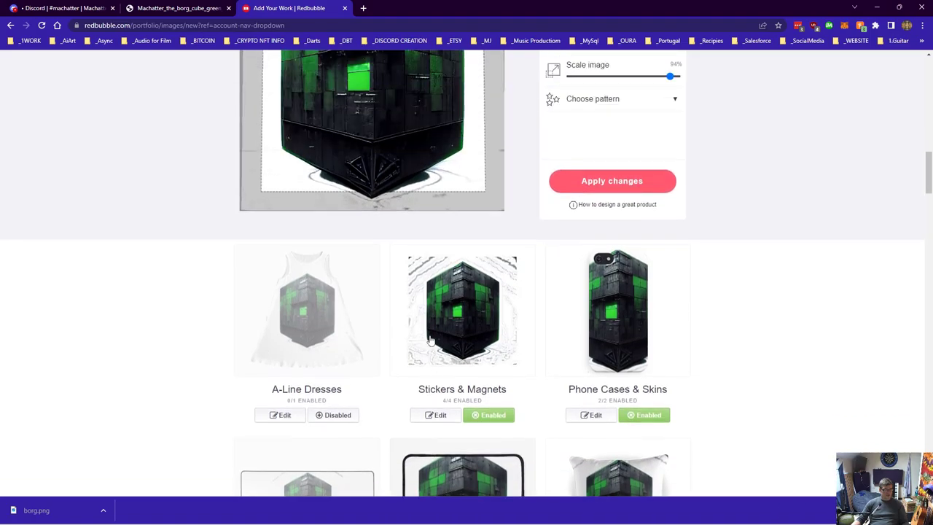
scroll(600, 272, up, 4)
drag(669, 253, 698, 257)
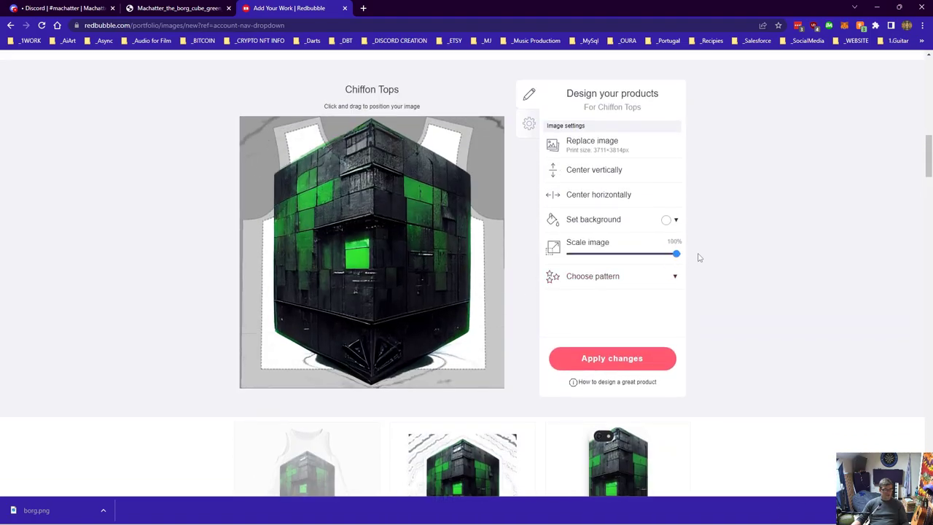
scroll(670, 255, up, 5)
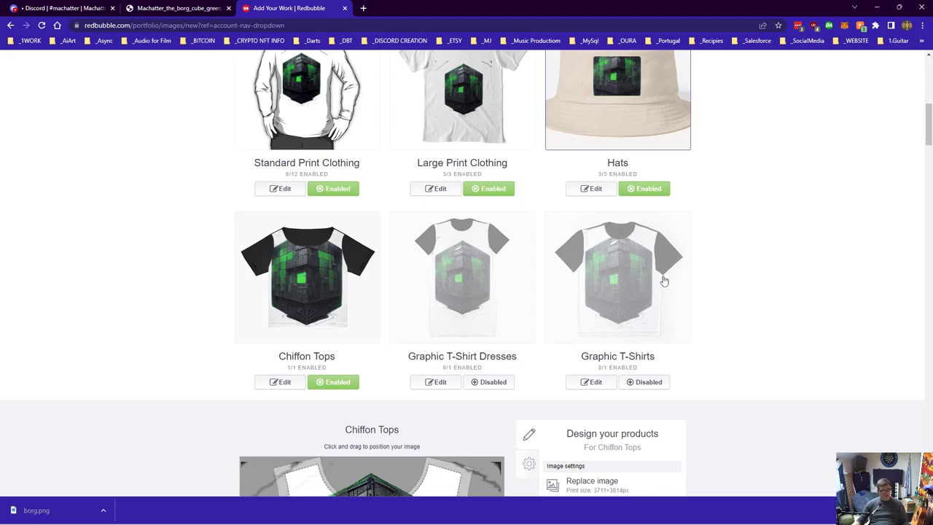
scroll(664, 280, up, 2)
scroll(726, 235, down, 12)
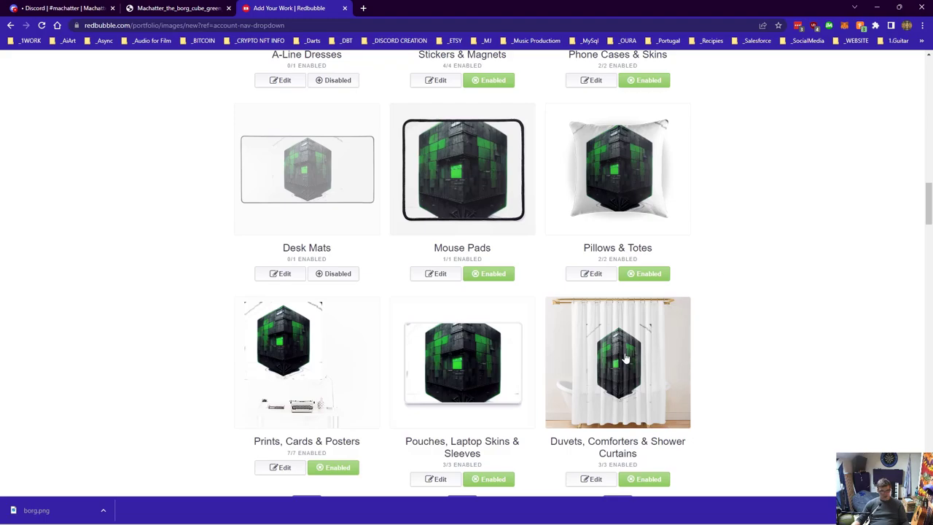
scroll(729, 354, down, 5)
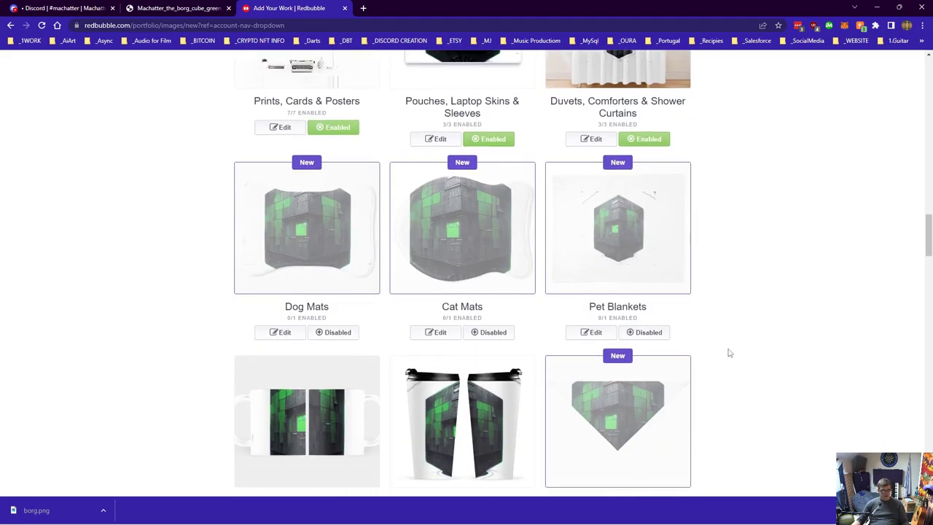
scroll(696, 306, down, 10)
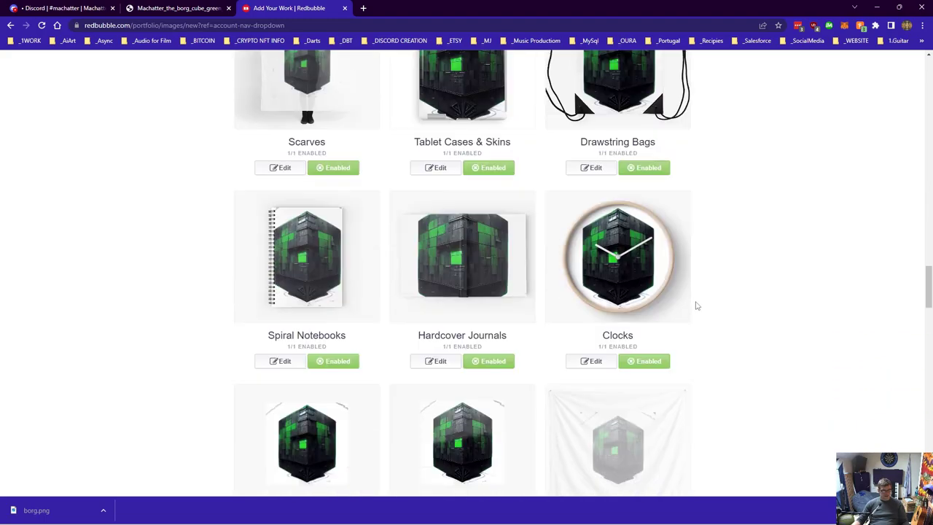
scroll(696, 305, down, 3)
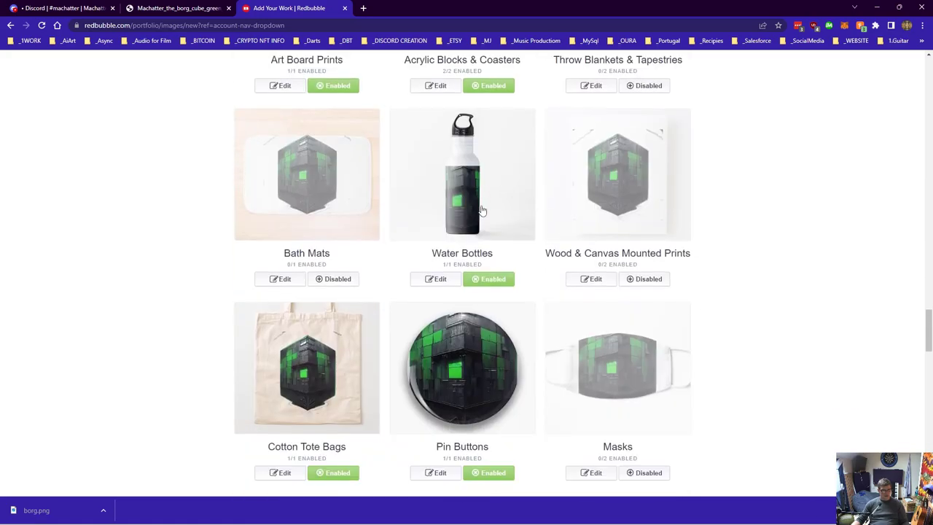
scroll(496, 241, down, 4)
scroll(644, 297, up, 20)
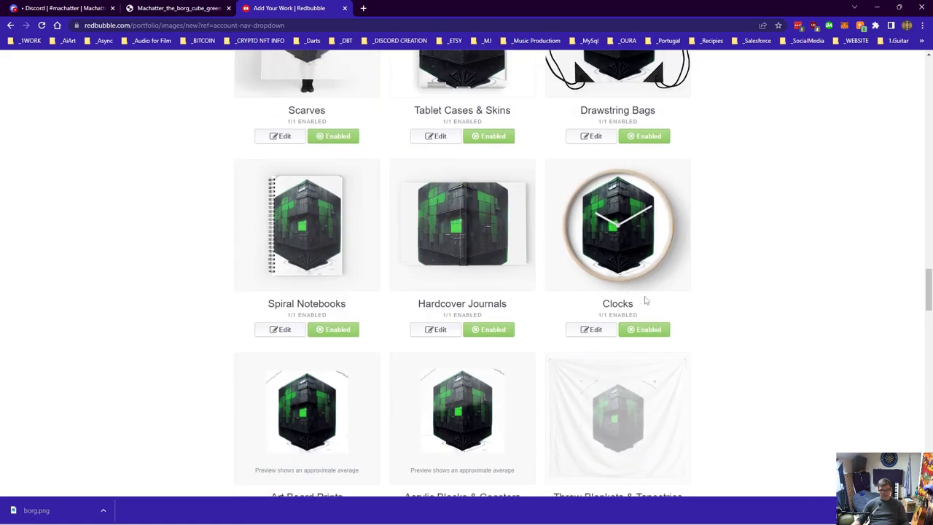
scroll(642, 296, up, 15)
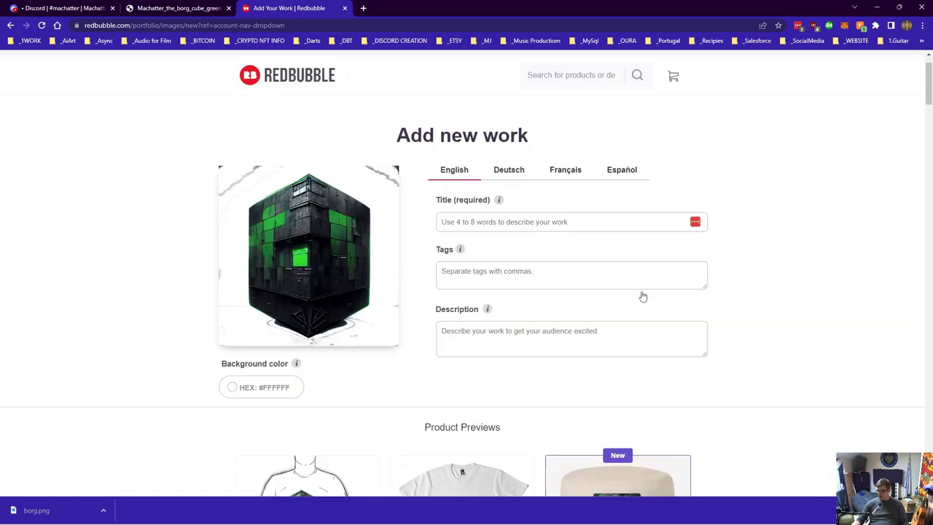